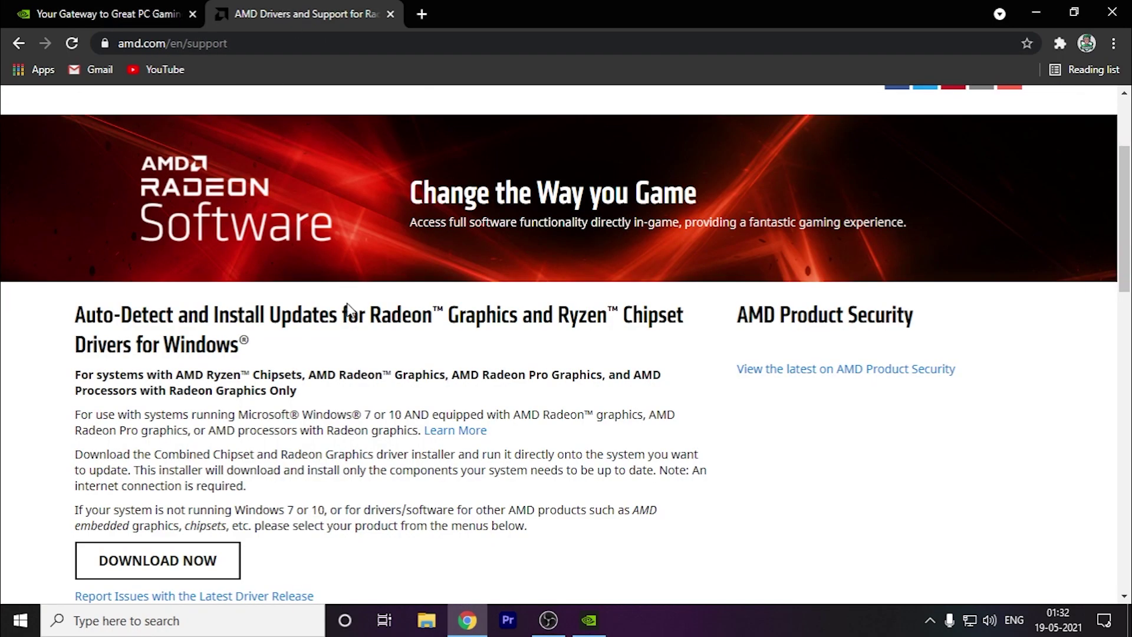
- Review AMD's Radeon driver support page, then return to NVIDIA's GeForce Experience download page
key(ctrl+Tab)
scroll(358, 363, up, 1)
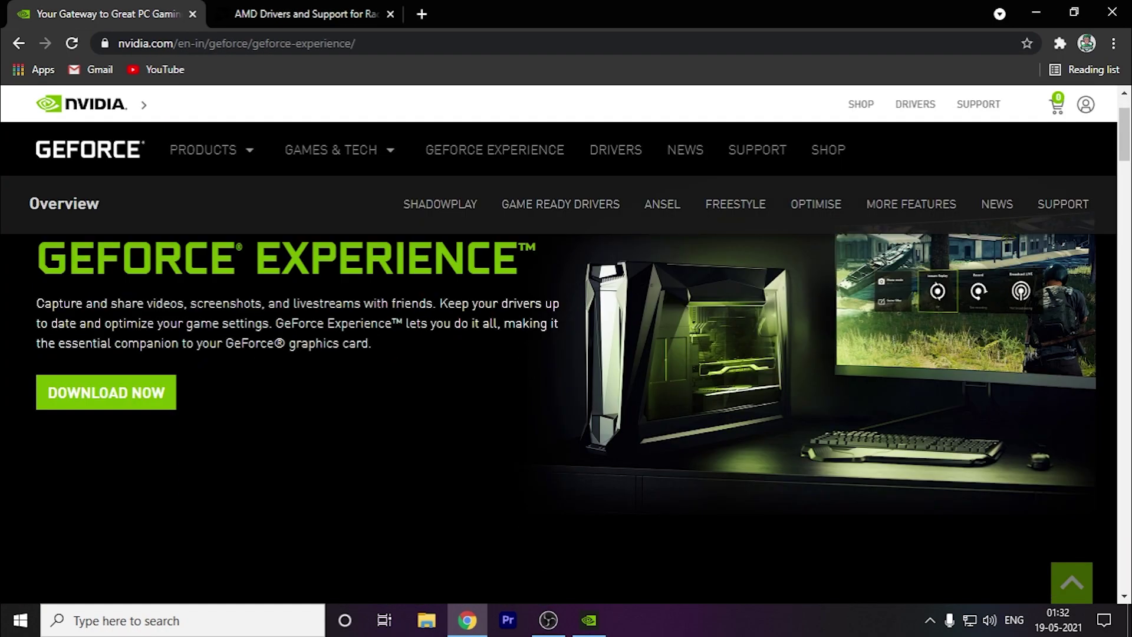
click(294, 14)
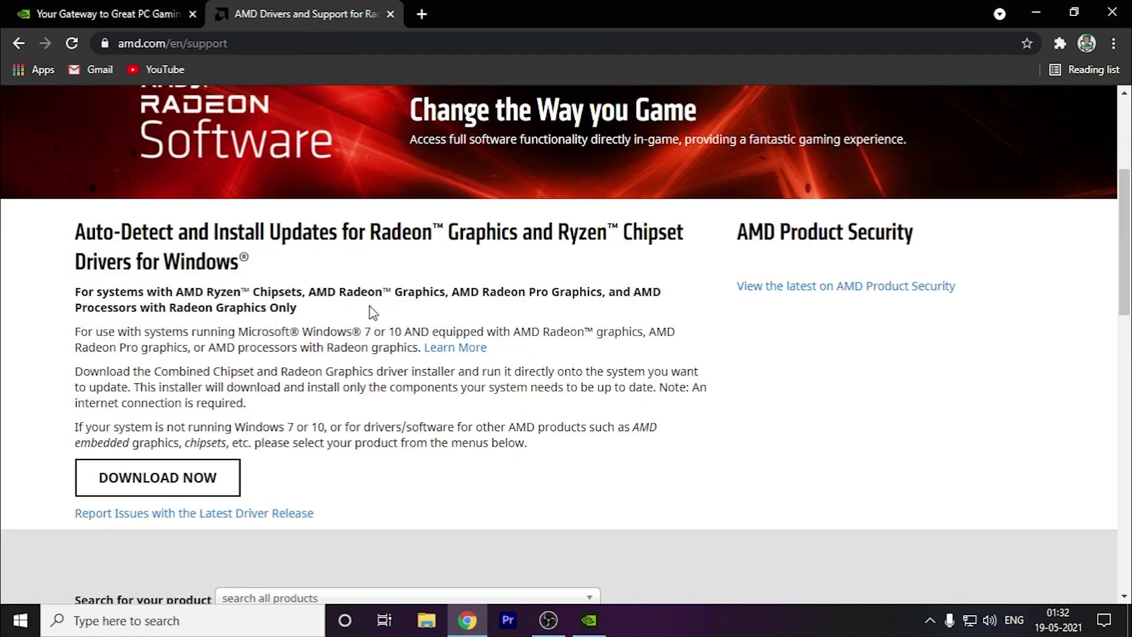
scroll(372, 311, down, 2)
scroll(372, 319, down, 2)
scroll(371, 336, up, 1)
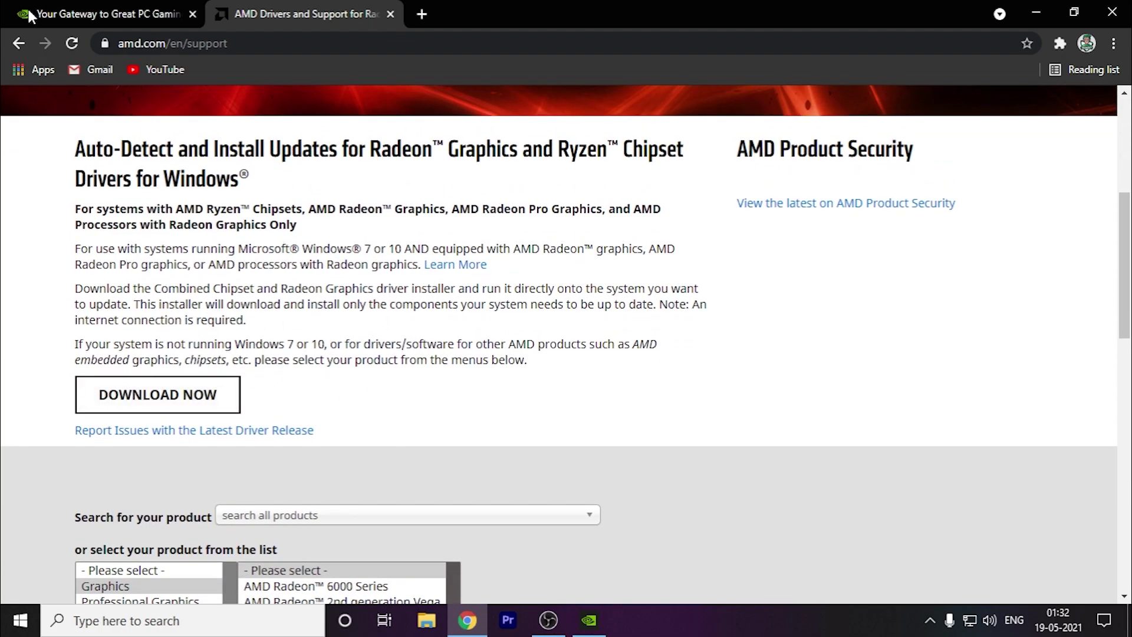
click(97, 13)
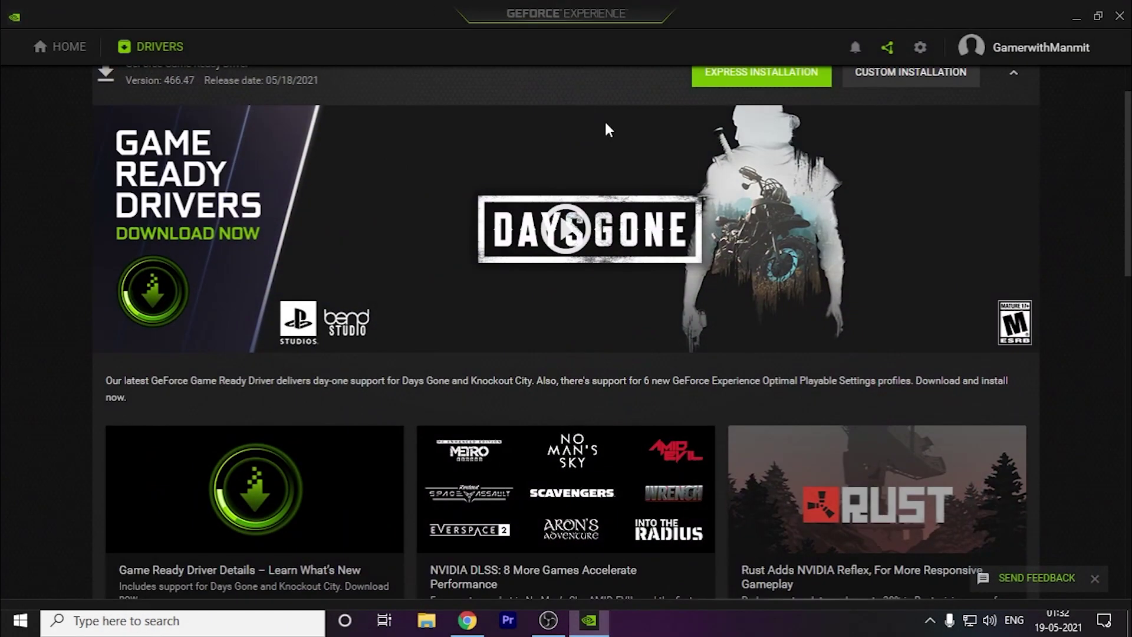
scroll(595, 314, down, 3)
scroll(622, 188, up, 1)
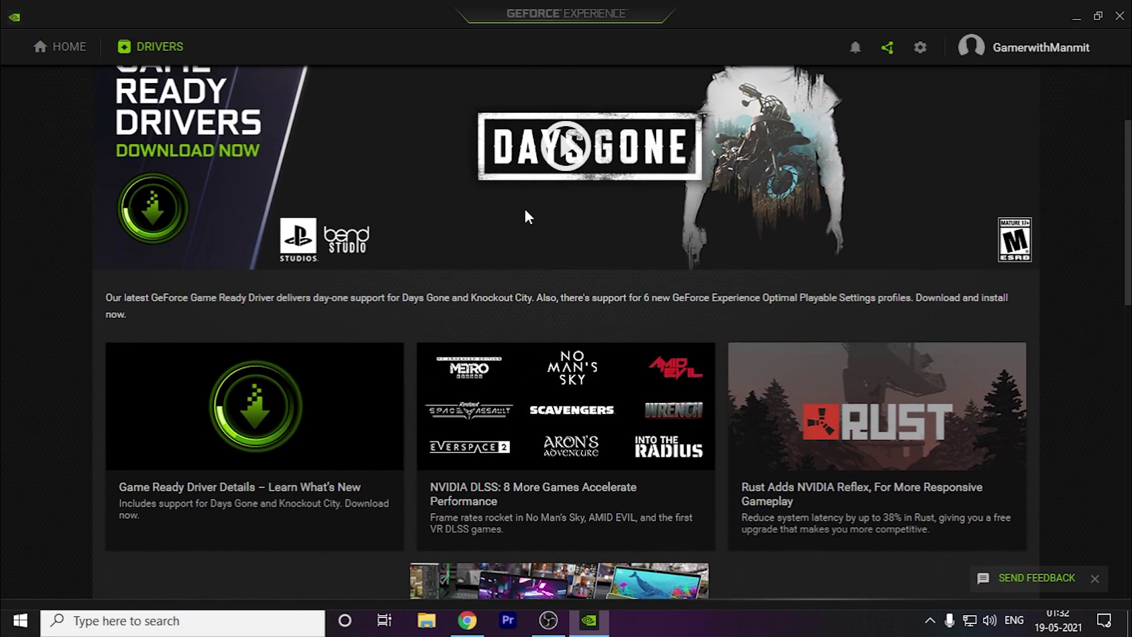
scroll(472, 209, up, 3)
scroll(732, 223, up, 1)
scroll(733, 222, up, 1)
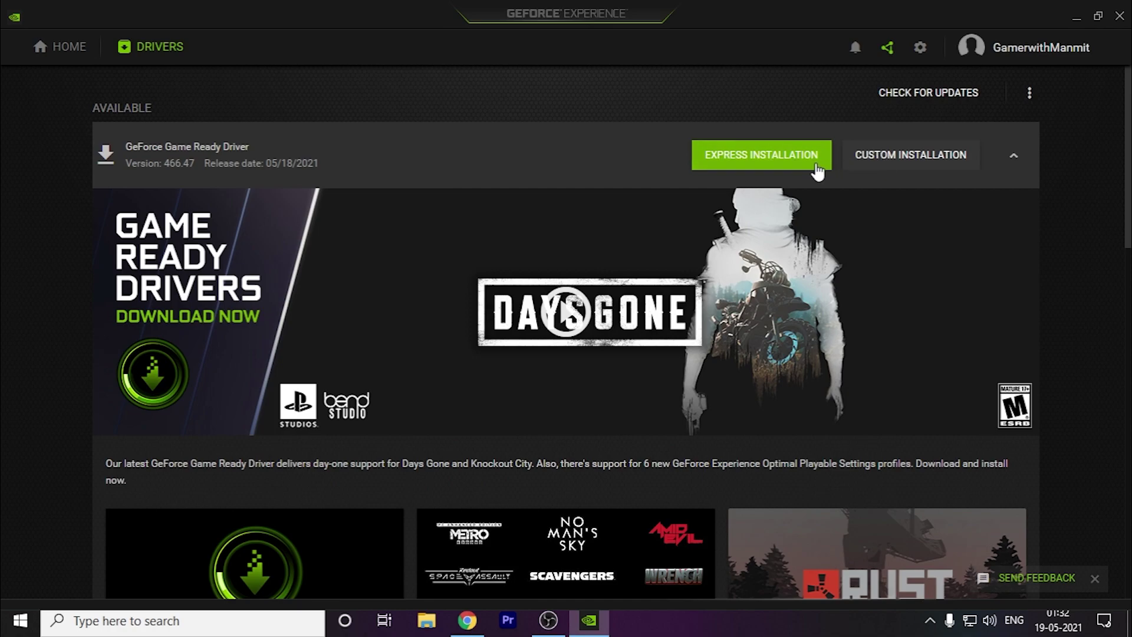
scroll(799, 288, down, 4)
scroll(829, 278, up, 1)
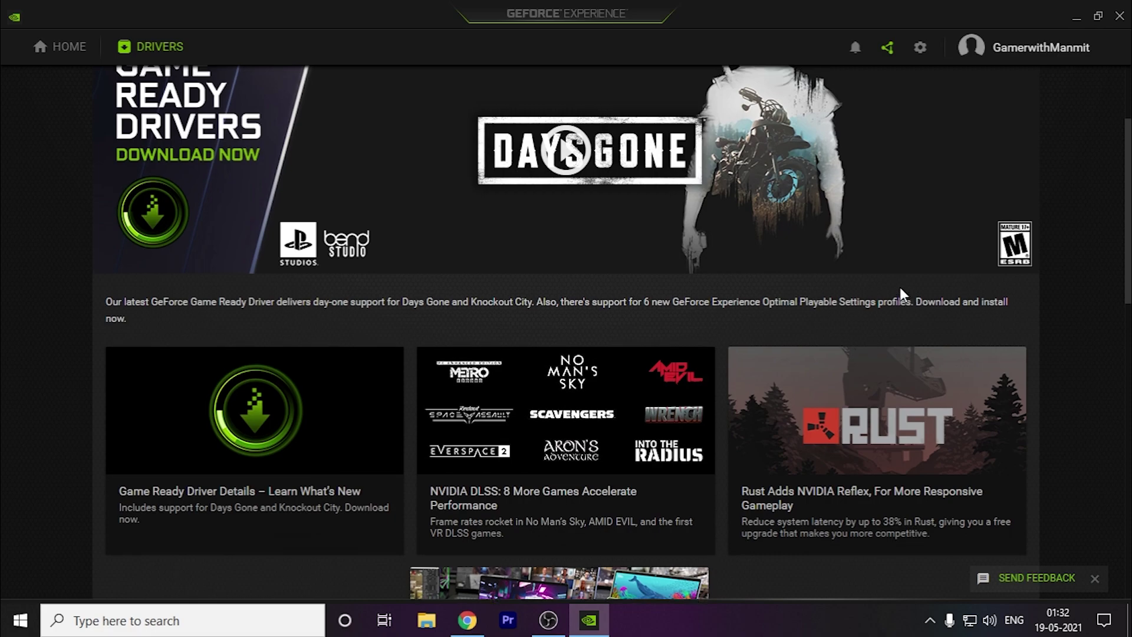
scroll(919, 299, up, 2)
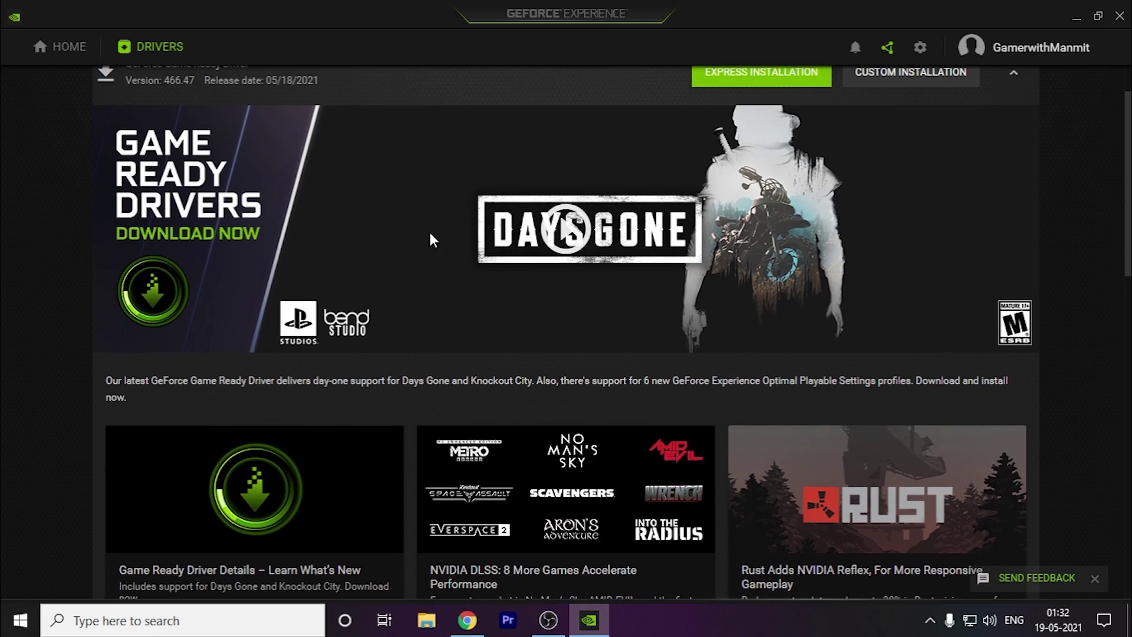
- Launch NVIDIA Control Panel from the desktop and choose Grand Theft Auto V under Program Settings
click(1077, 19)
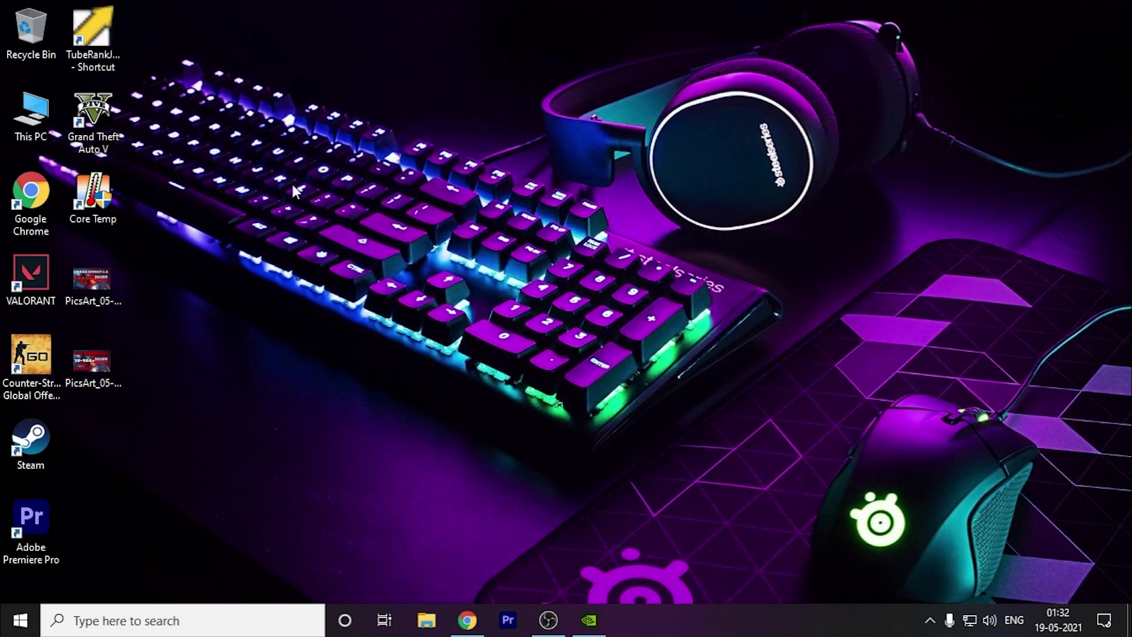
right_click(210, 299)
click(274, 414)
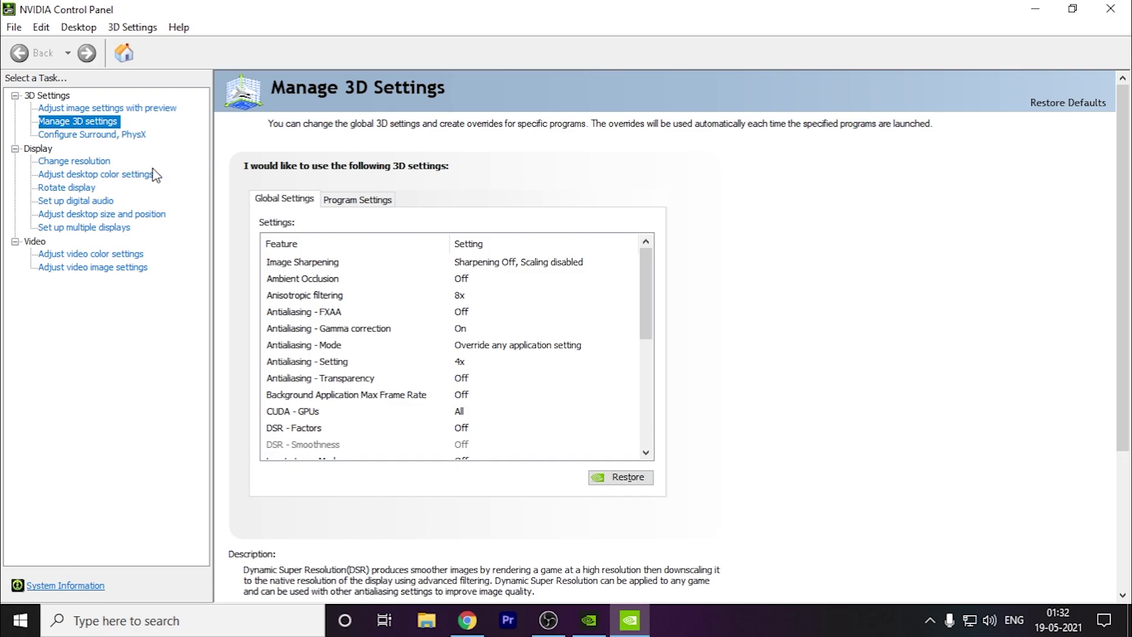
click(357, 200)
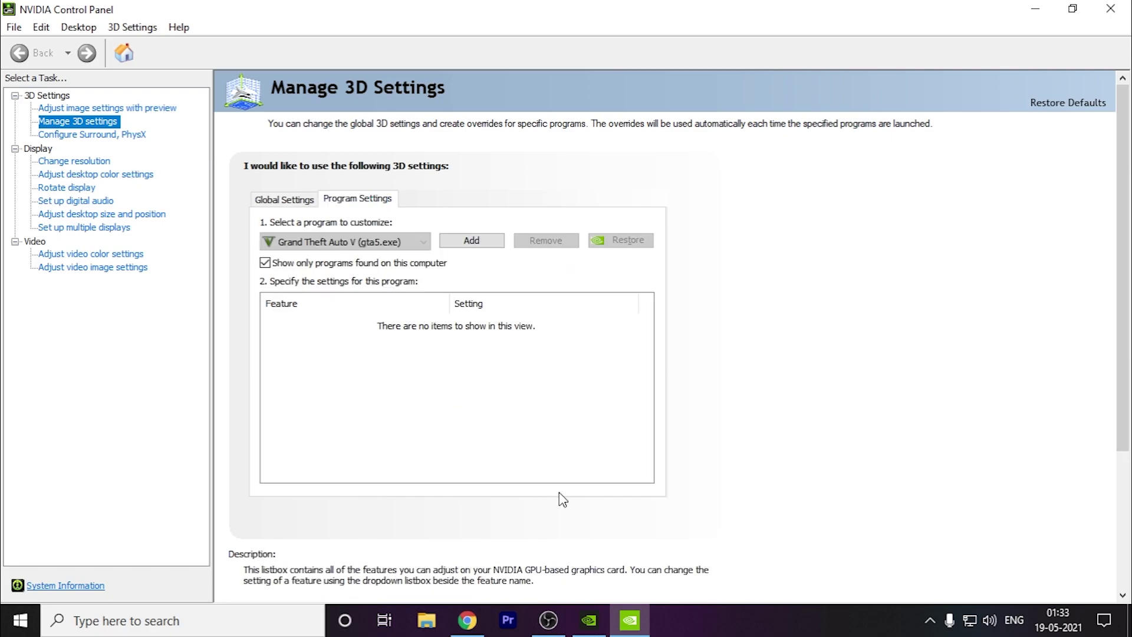
click(389, 242)
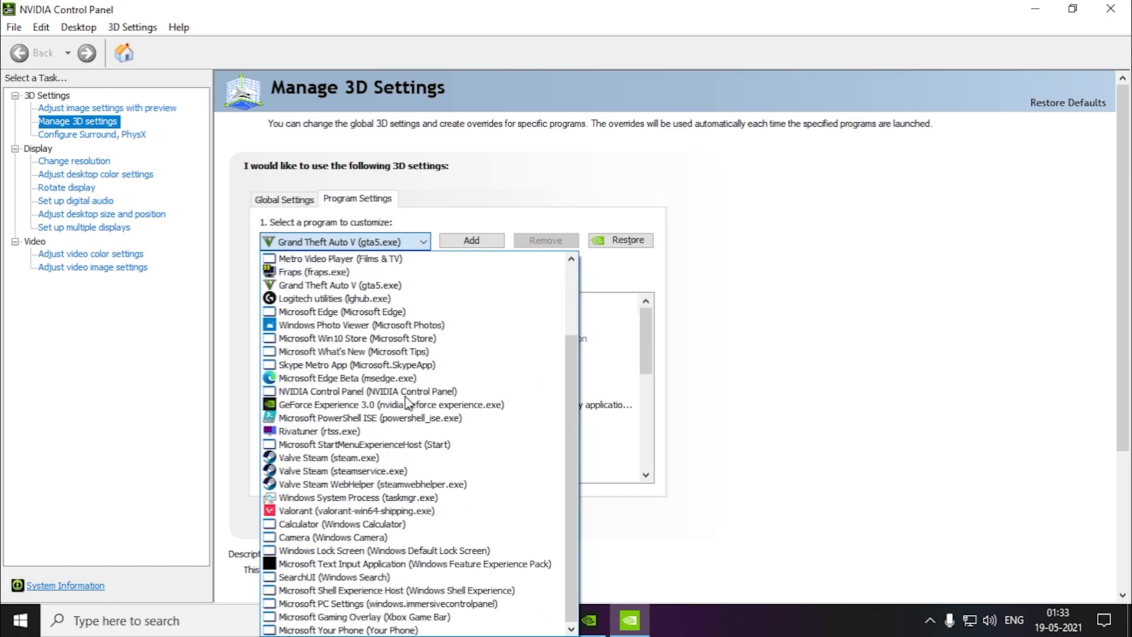
click(423, 285)
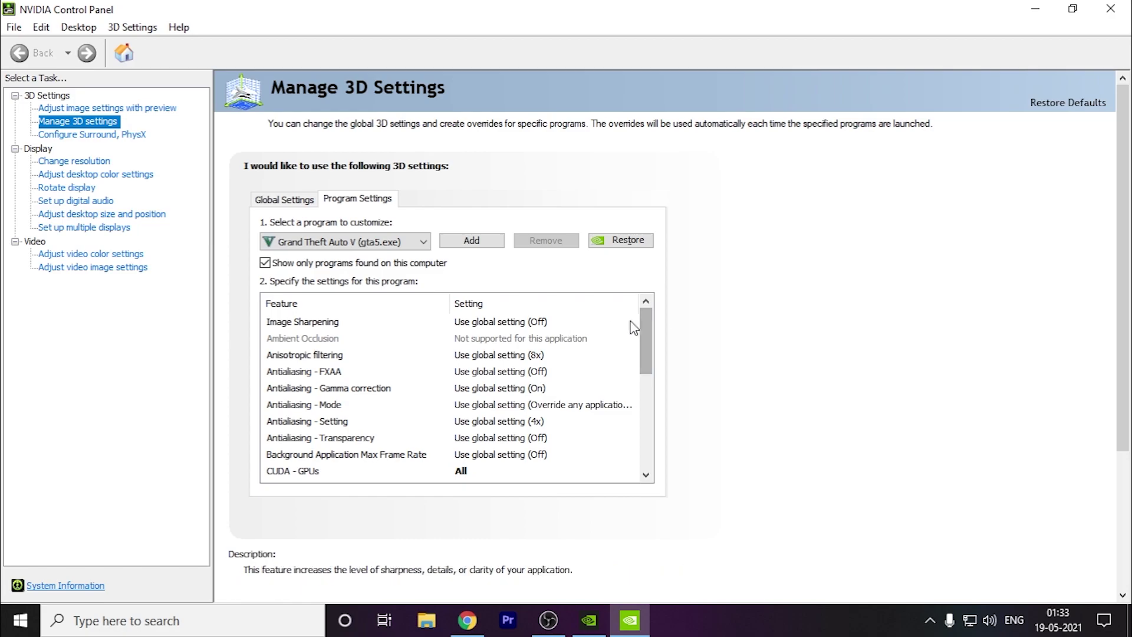
mouse_move(358, 263)
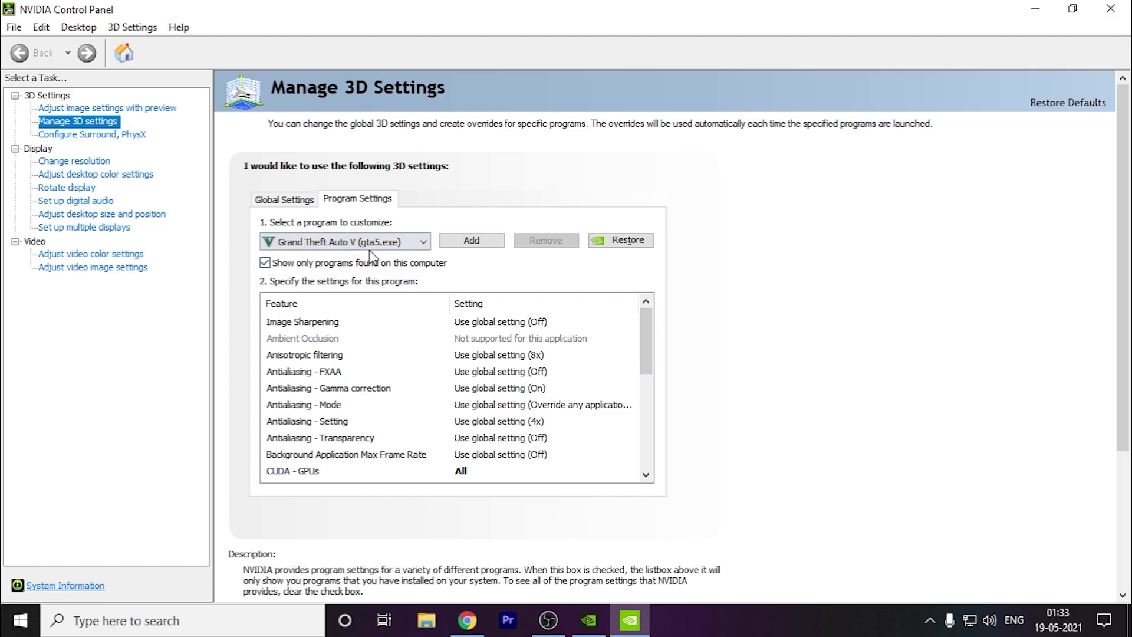
- Start adding a new program, browse for a file, then cancel without adding anything
click(498, 249)
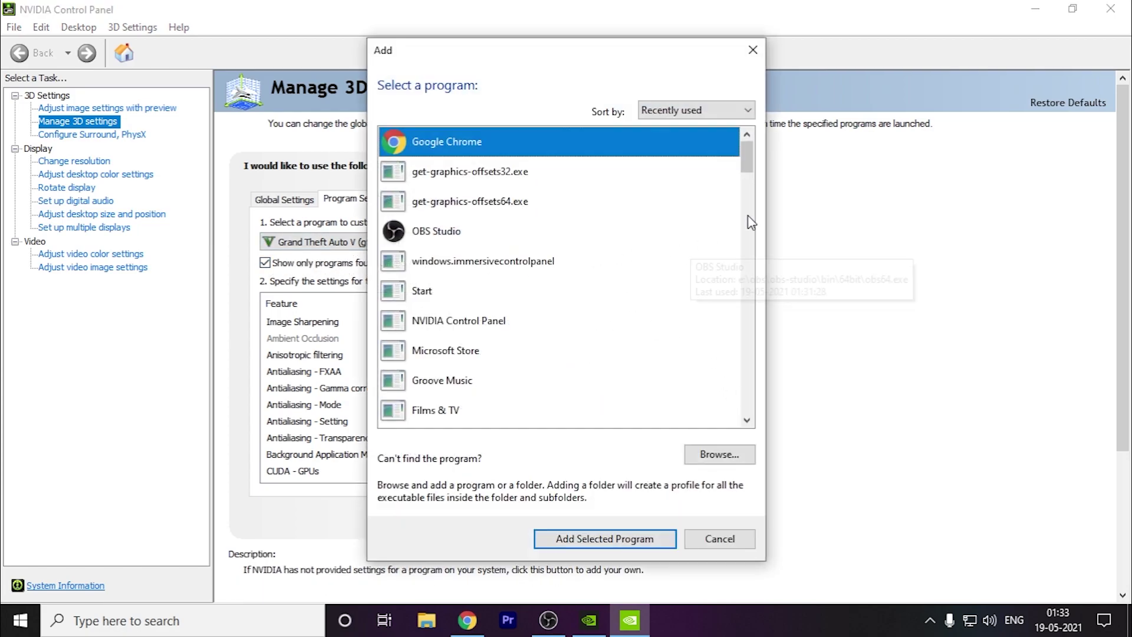
drag(746, 147, 746, 191)
click(719, 453)
click(835, 104)
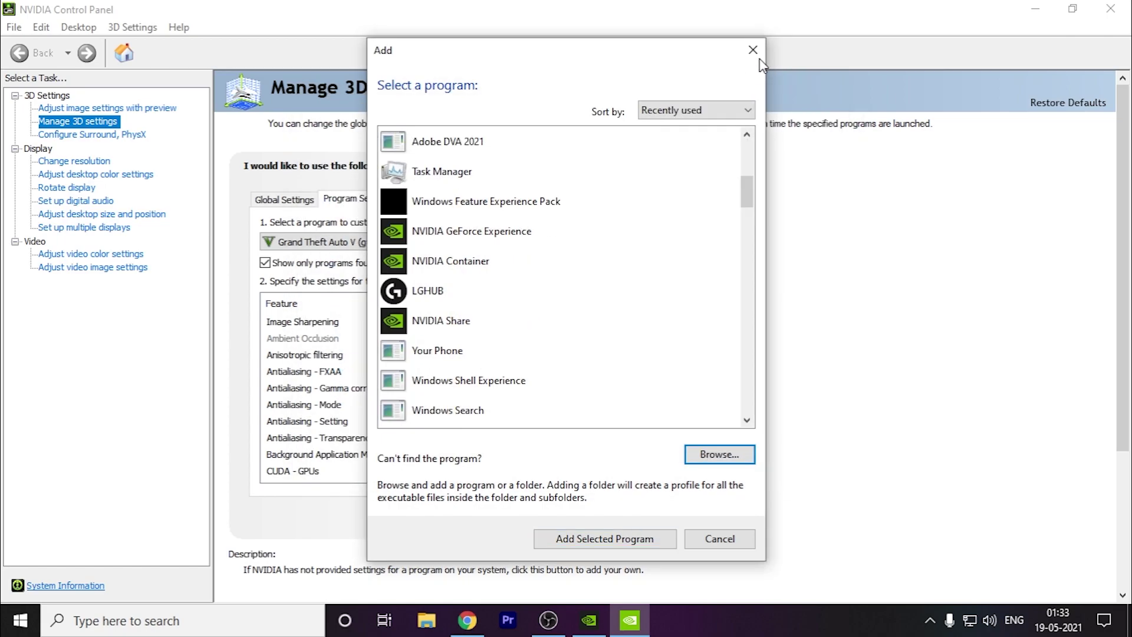
click(752, 50)
scroll(619, 355, down, 3)
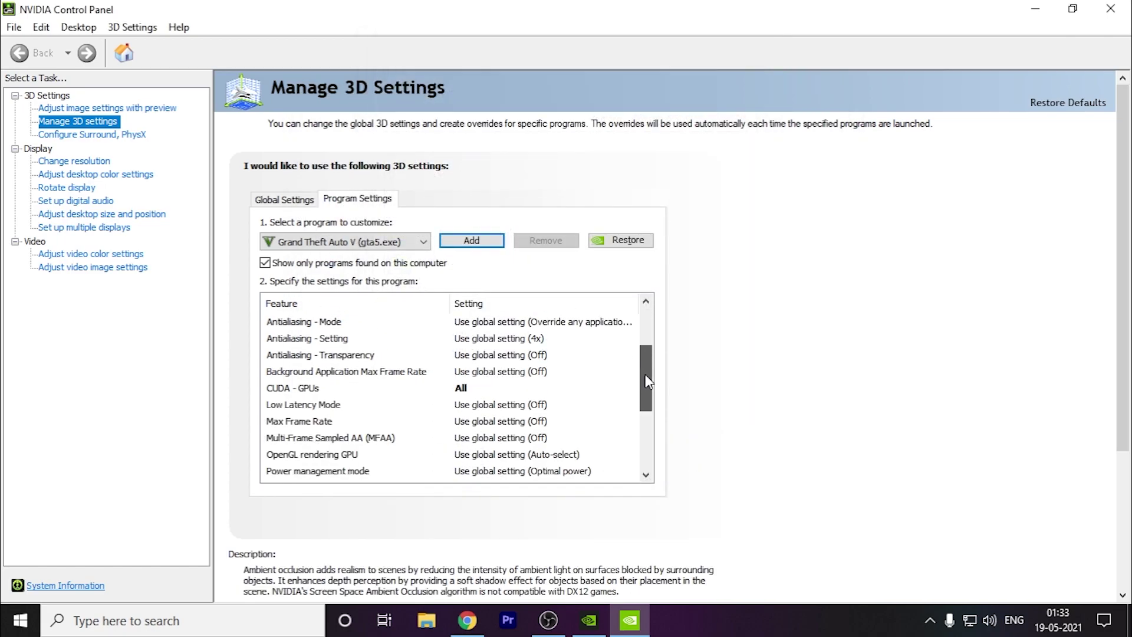
scroll(575, 354, down, 2)
- Set CUDA - GPUs for Grand Theft Auto V to the GeForce GTX 1050 Ti and confirm
click(325, 357)
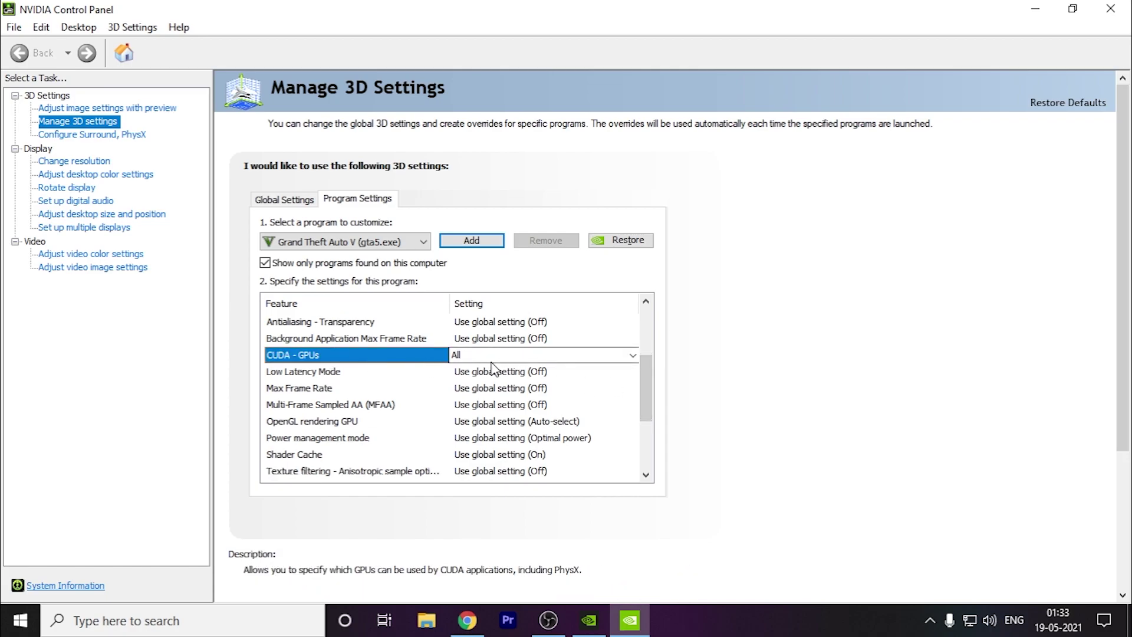
click(539, 355)
click(472, 382)
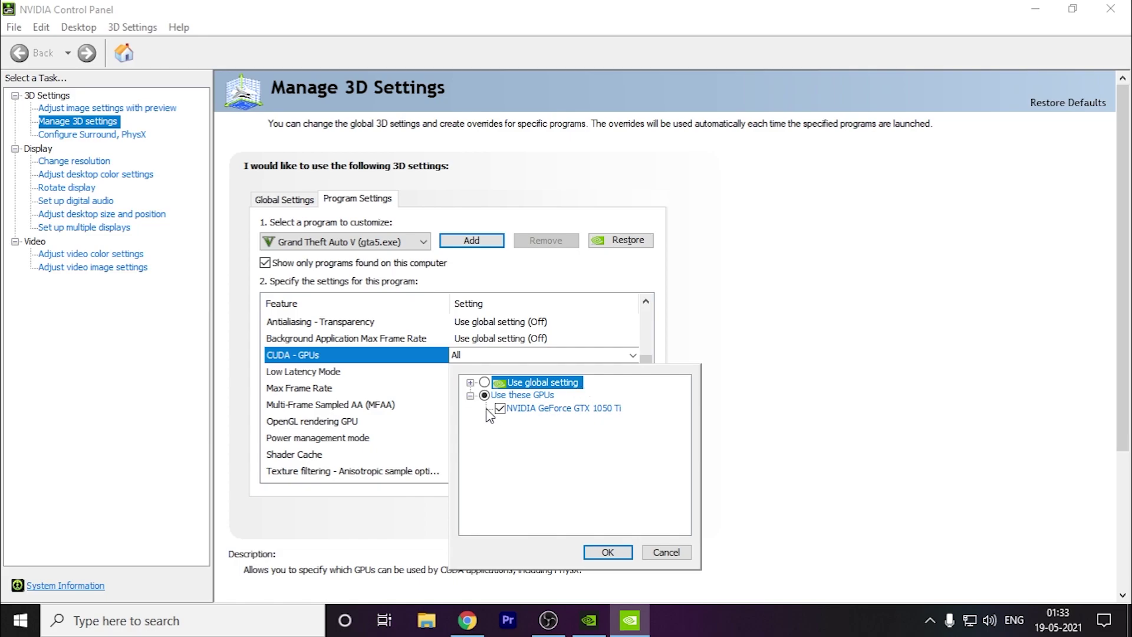
click(485, 382)
click(487, 396)
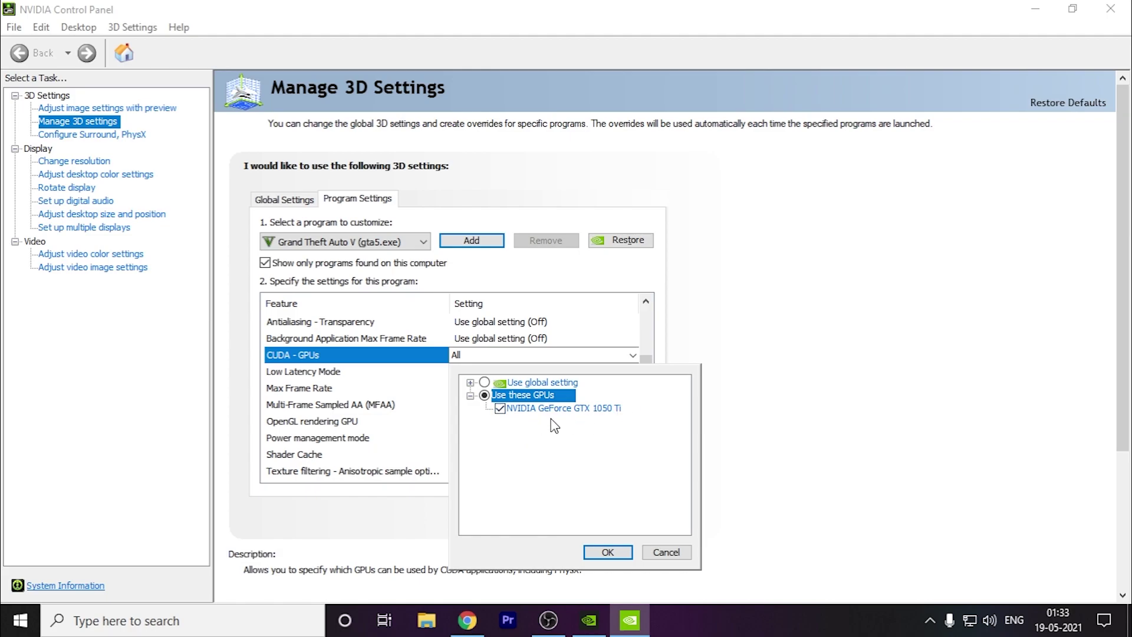
click(532, 408)
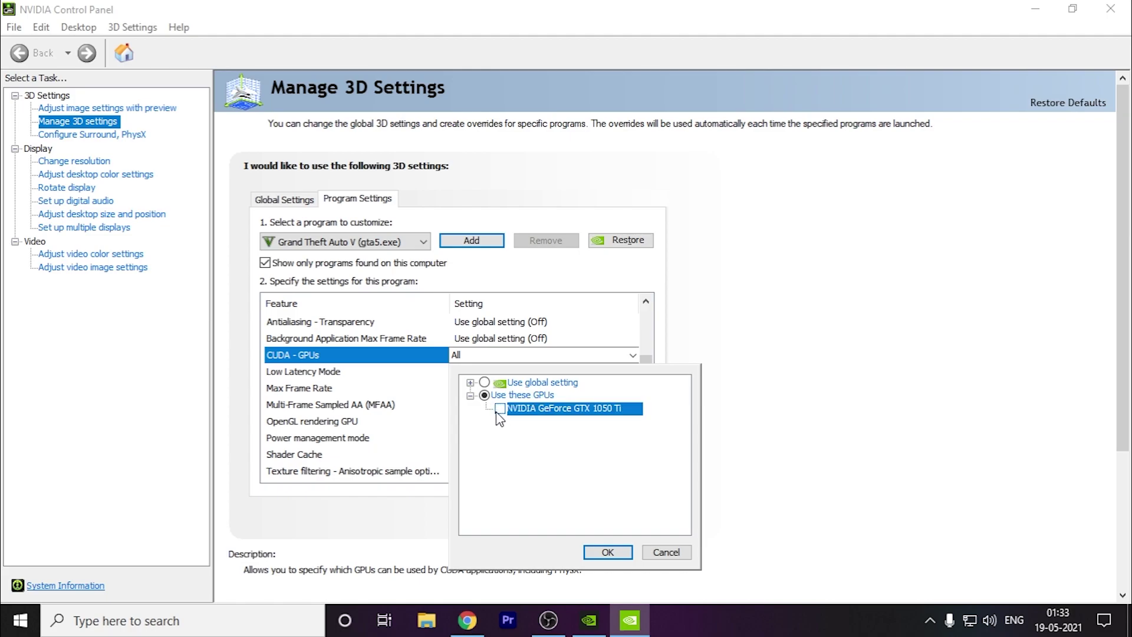
click(608, 552)
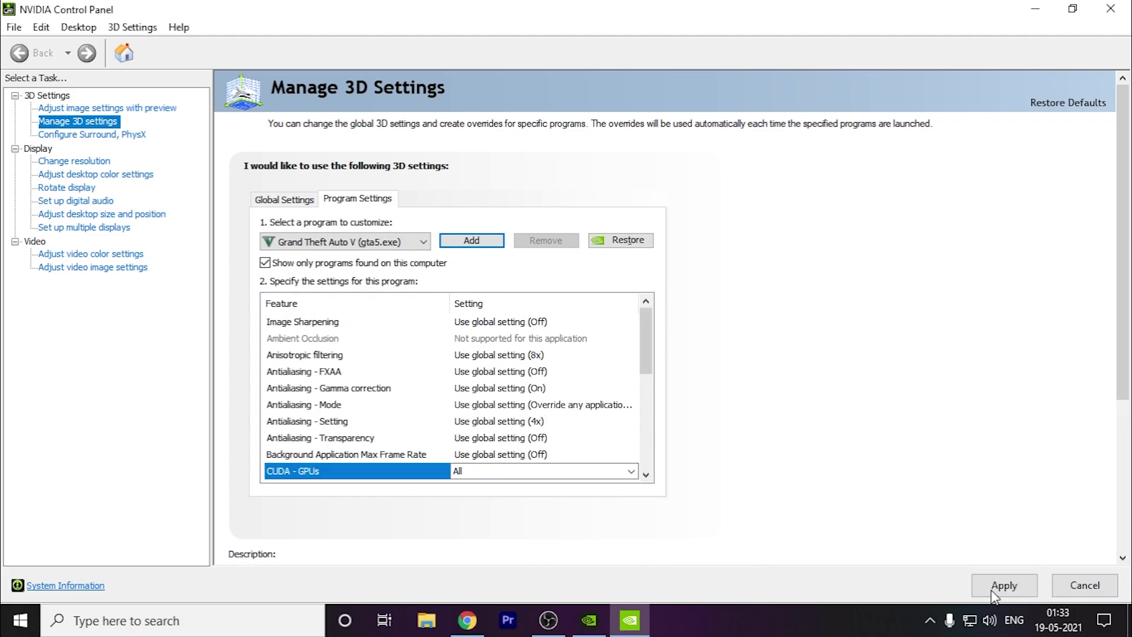
scroll(617, 451, down, 3)
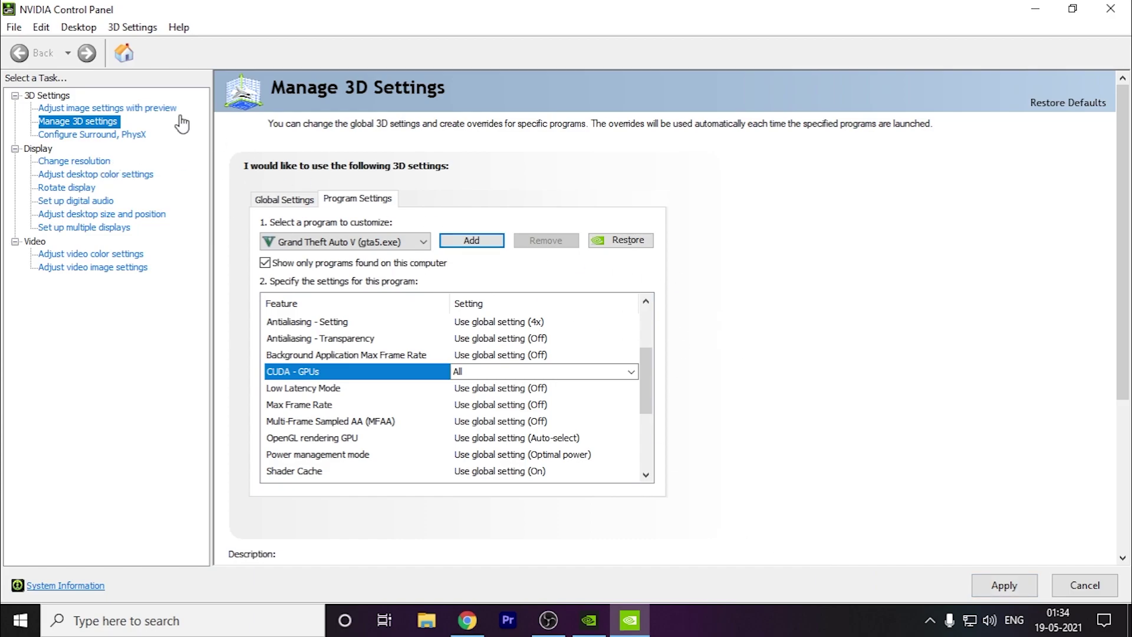
- Use a custom image-settings preference and slide it fully toward Performance
click(107, 108)
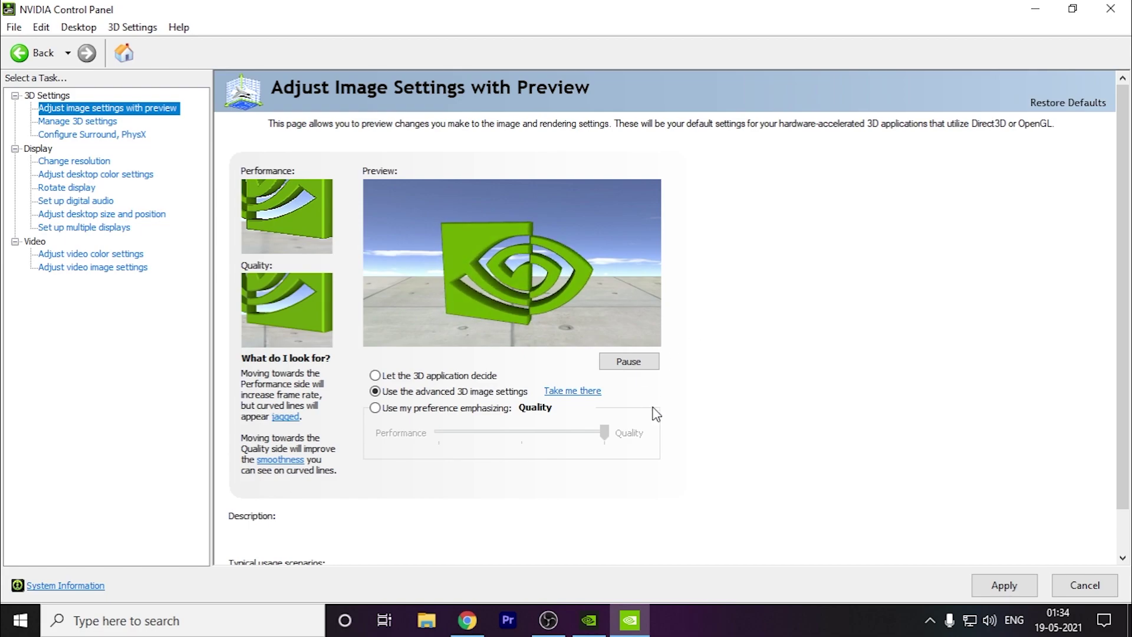
click(375, 408)
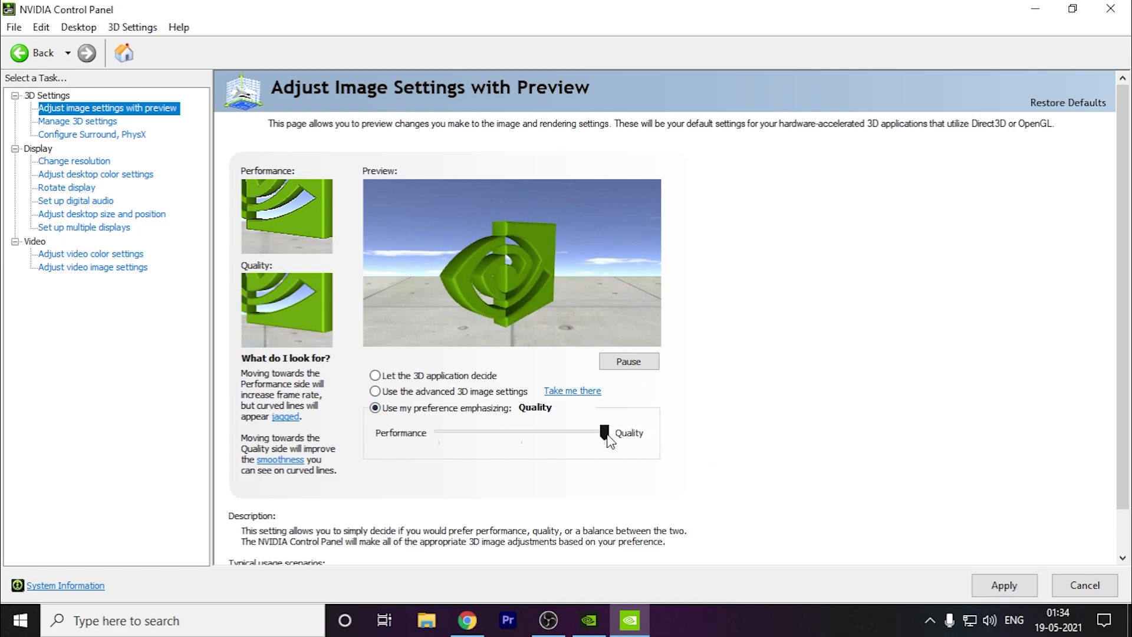
drag(604, 433, 439, 432)
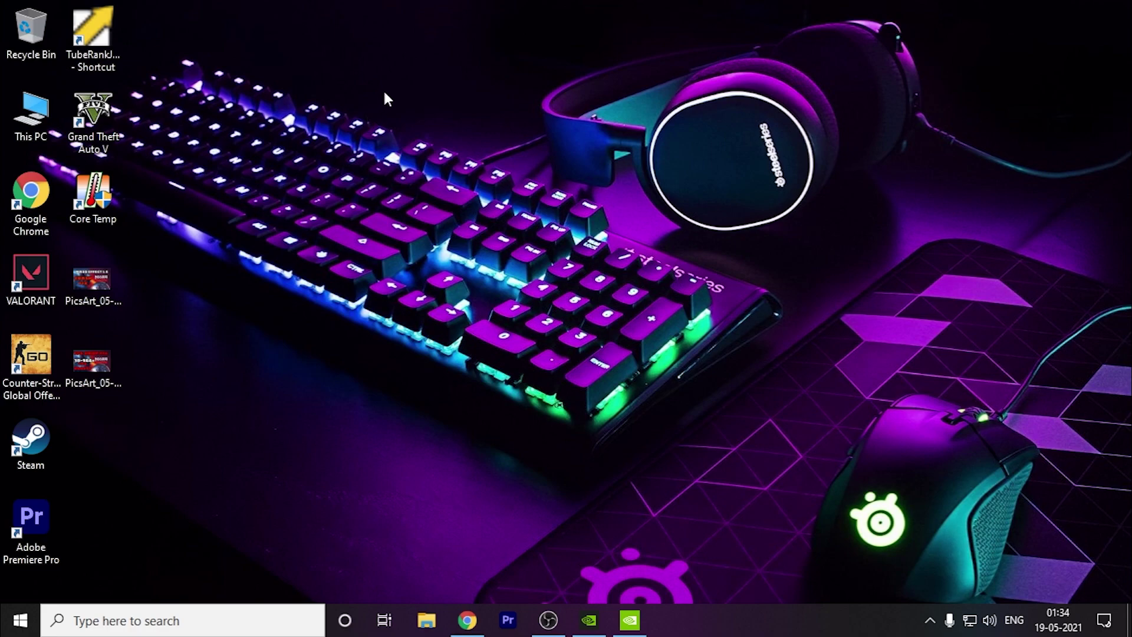
- Search Windows for 'game mode' and open the Game Mode settings page
key(super)
text(gane )
text(mod)
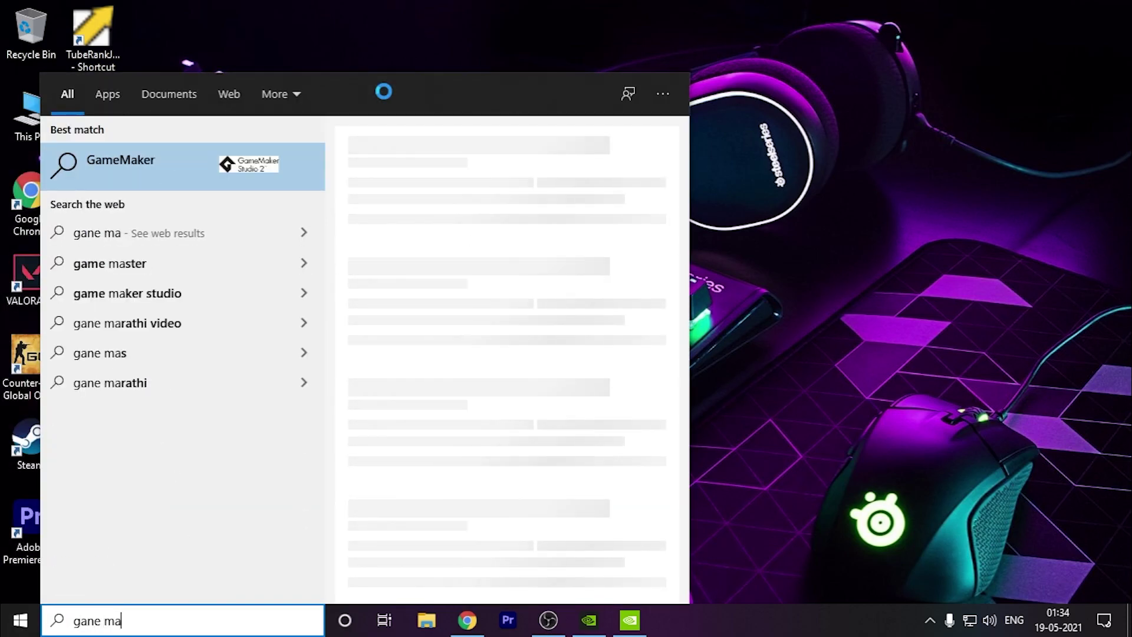
key(Return)
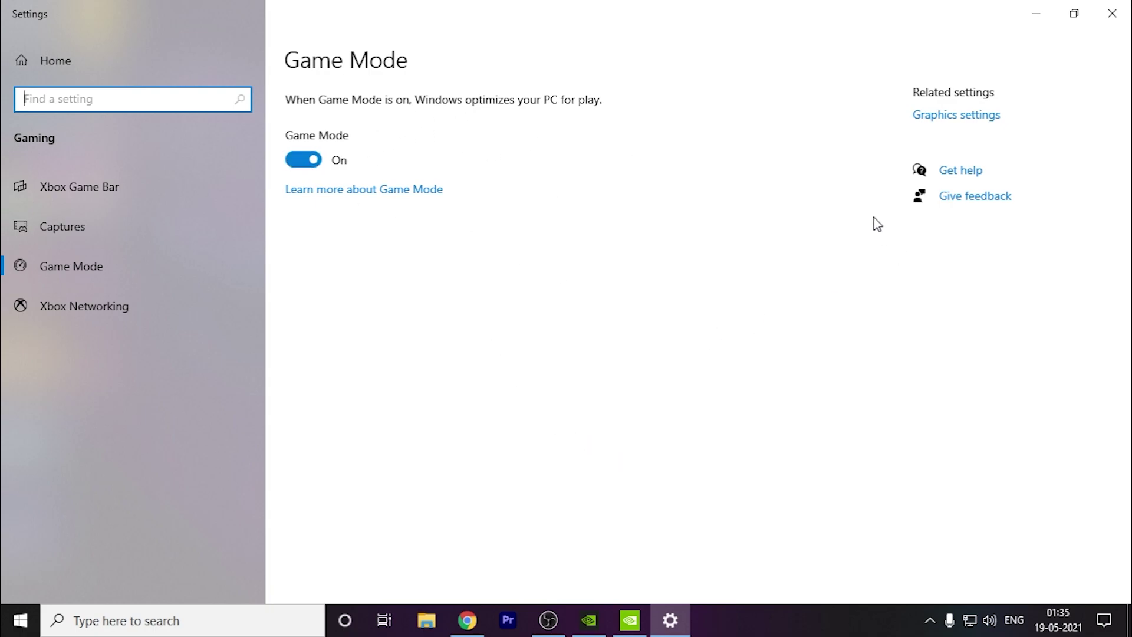
- Turn on hardware-accelerated GPU scheduling and keep Desktop app as the app type to add
click(971, 115)
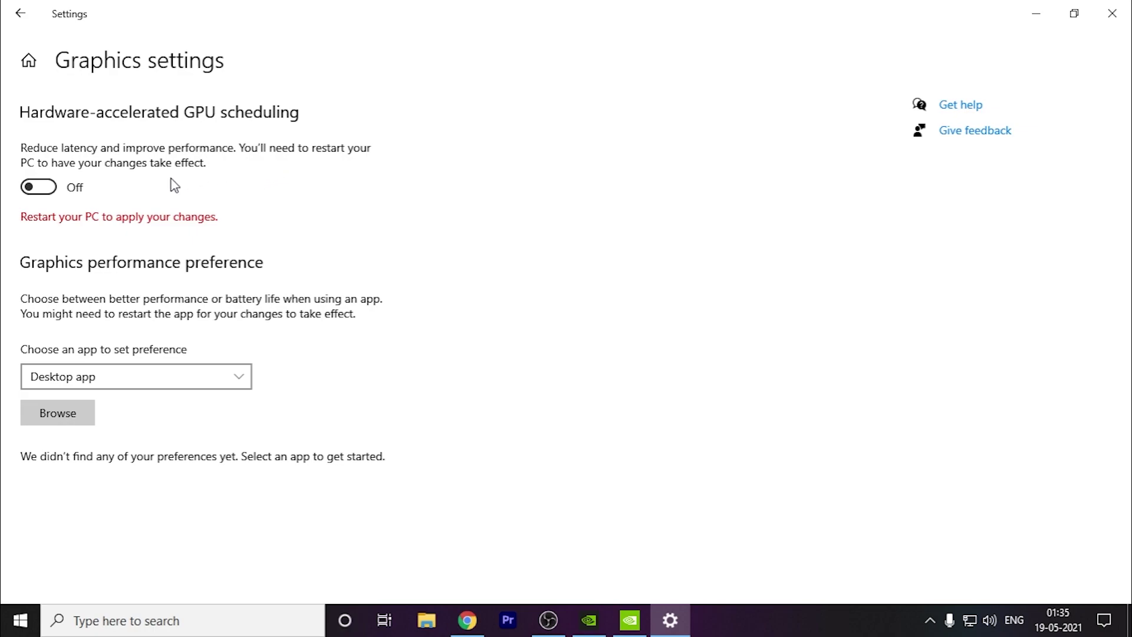
click(39, 187)
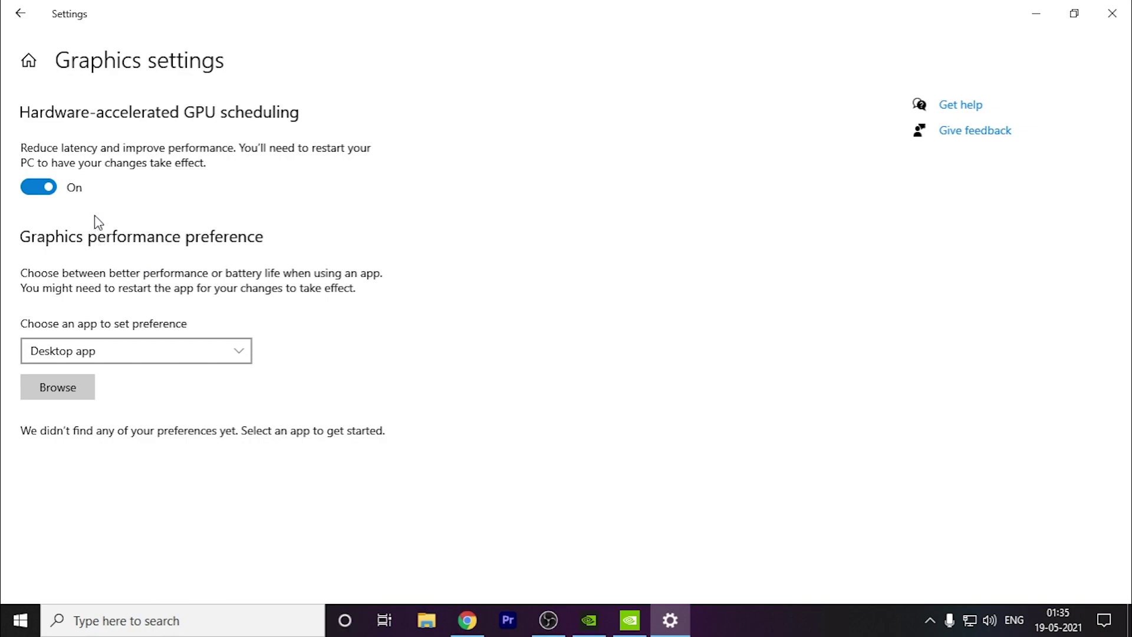
click(126, 350)
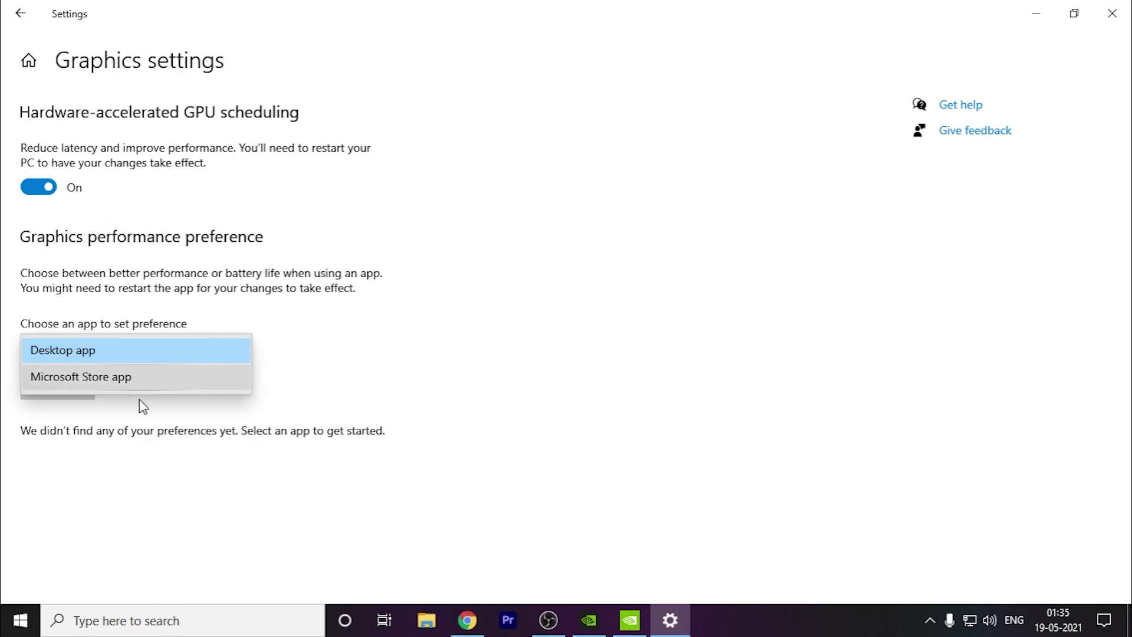
click(136, 351)
- Browse to F:\GTAV and add GTA5.exe to the graphics performance preference list
click(79, 380)
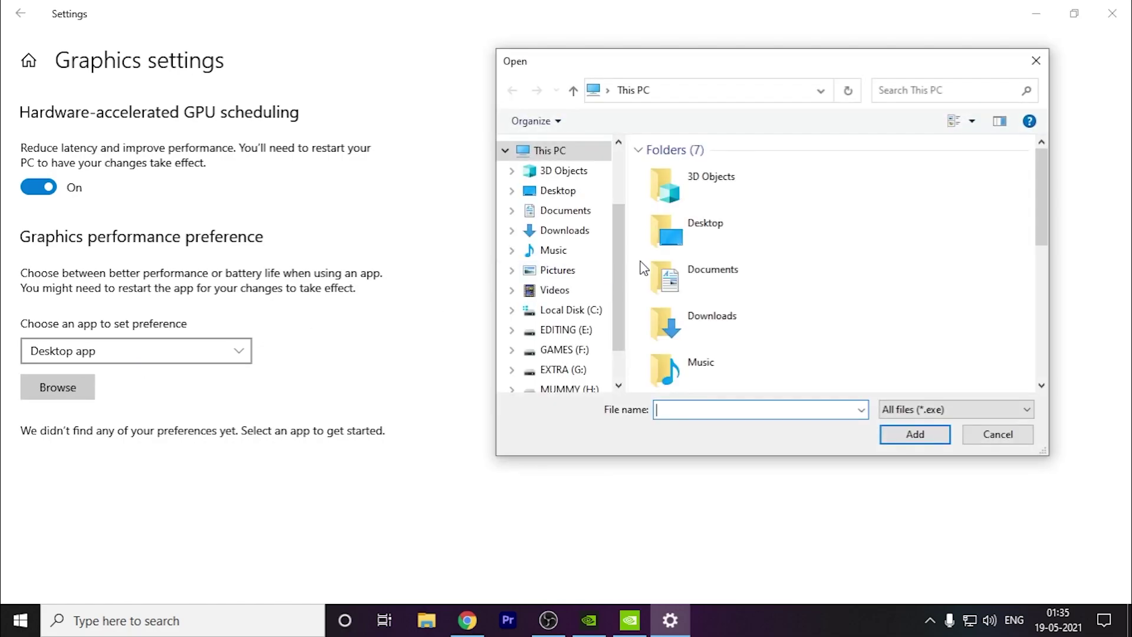
click(565, 349)
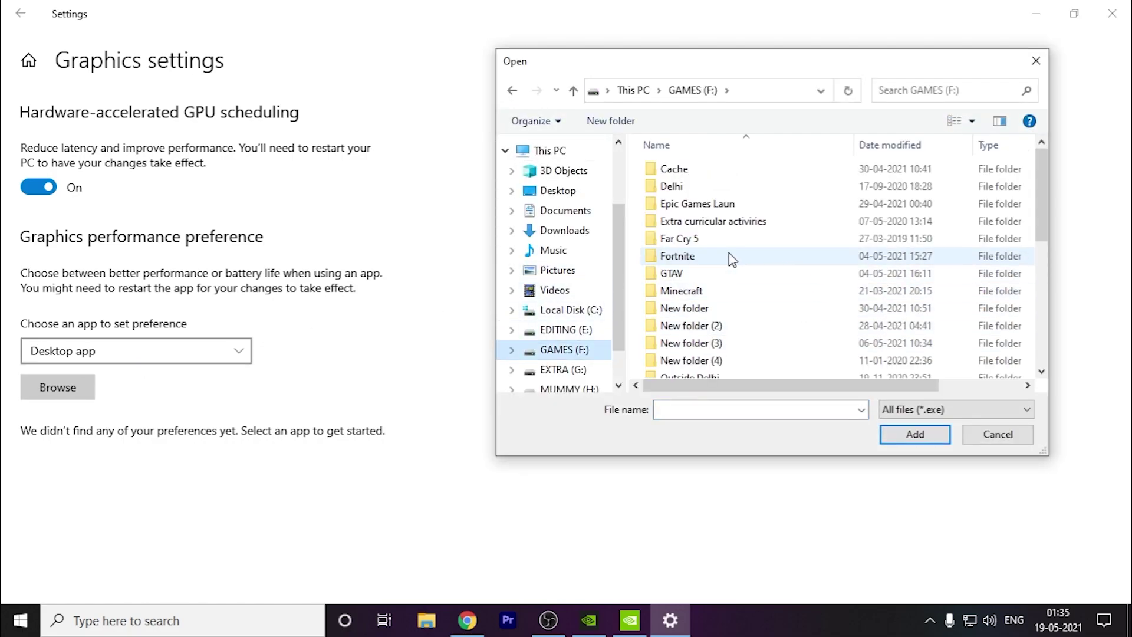
scroll(731, 258, down, 3)
scroll(730, 239, up, 2)
double_click(732, 218)
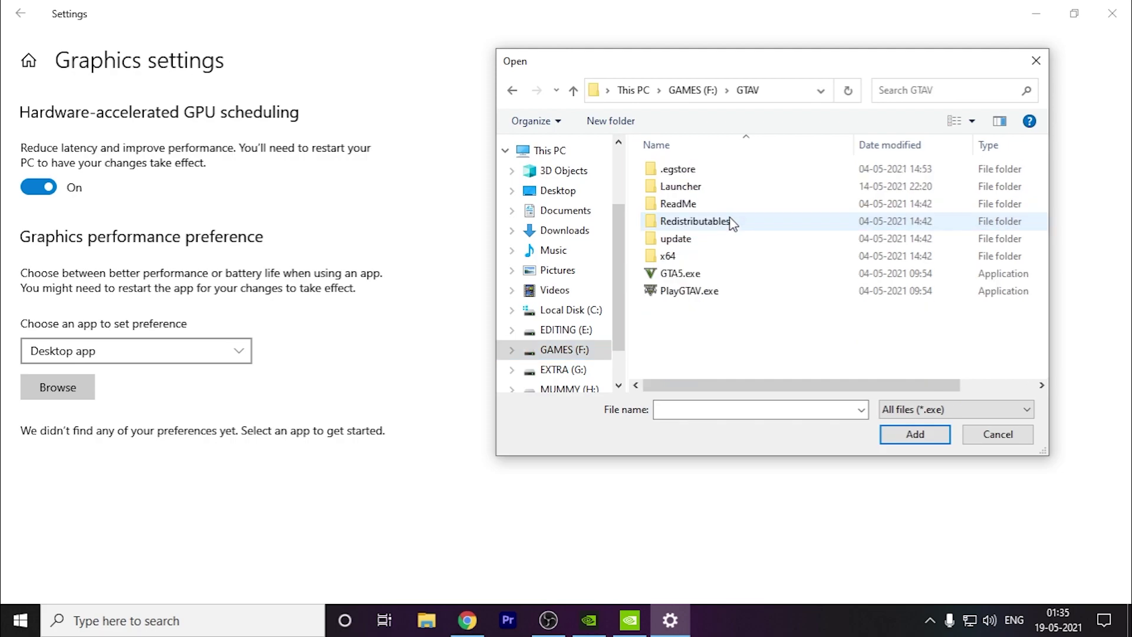
click(681, 274)
click(914, 434)
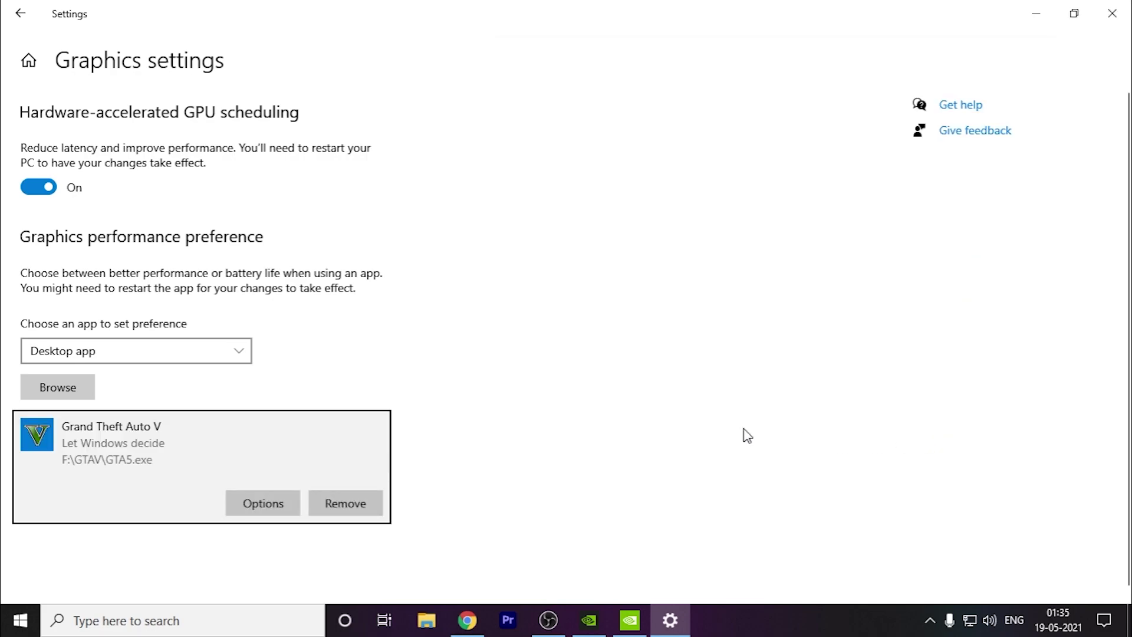
- Set Grand Theft Auto V's graphics preference to High performance (GTX 1050 Ti) and save it
click(275, 501)
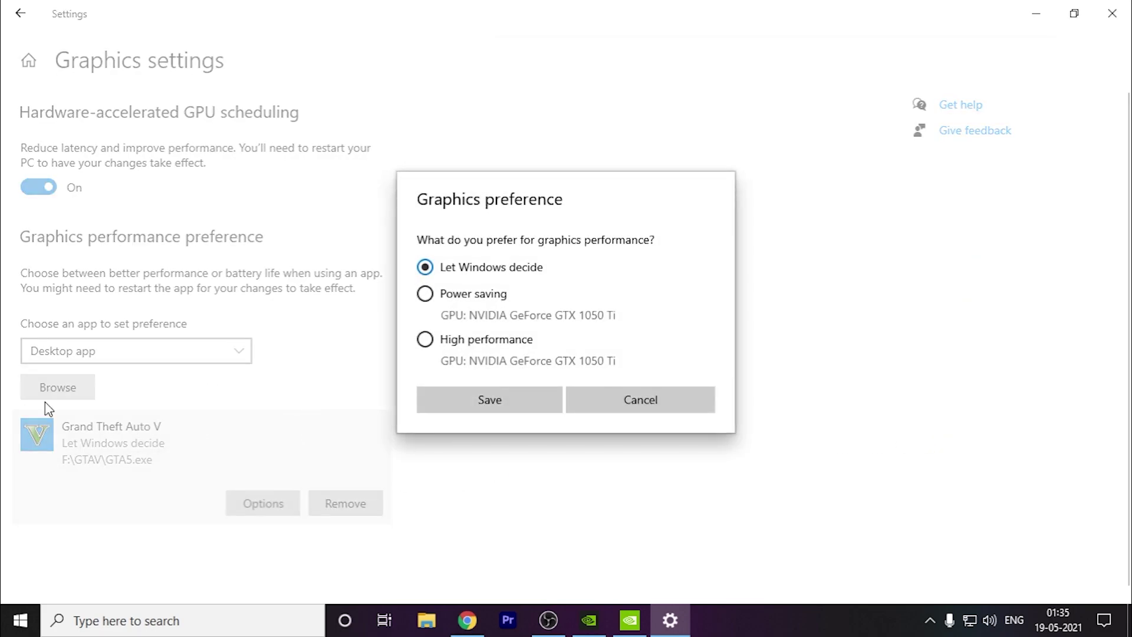
click(445, 347)
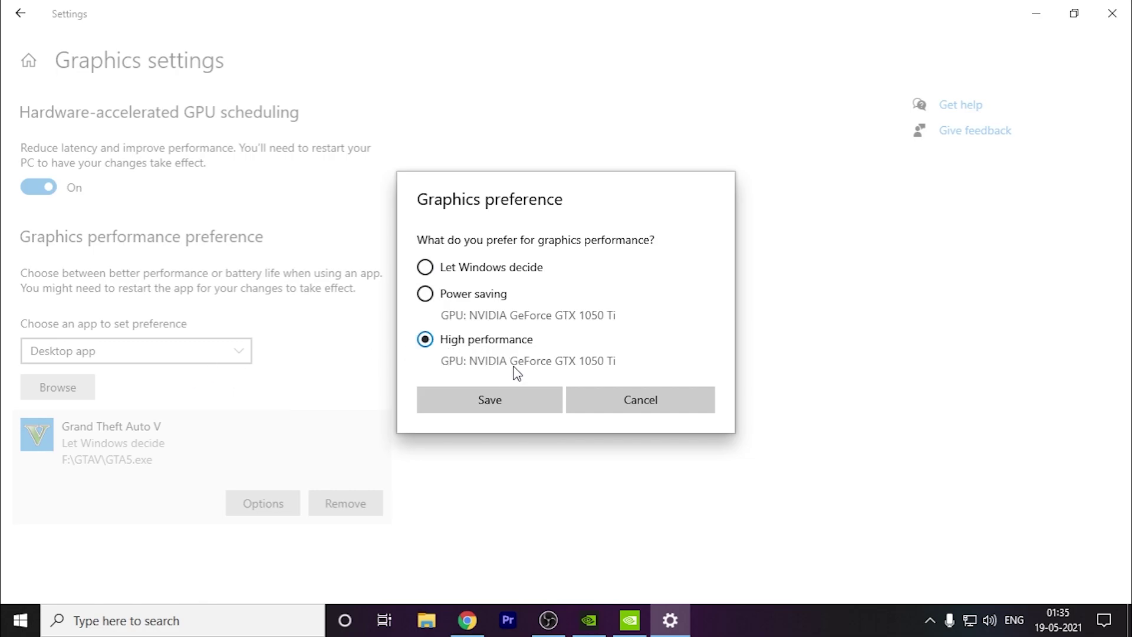
click(629, 621)
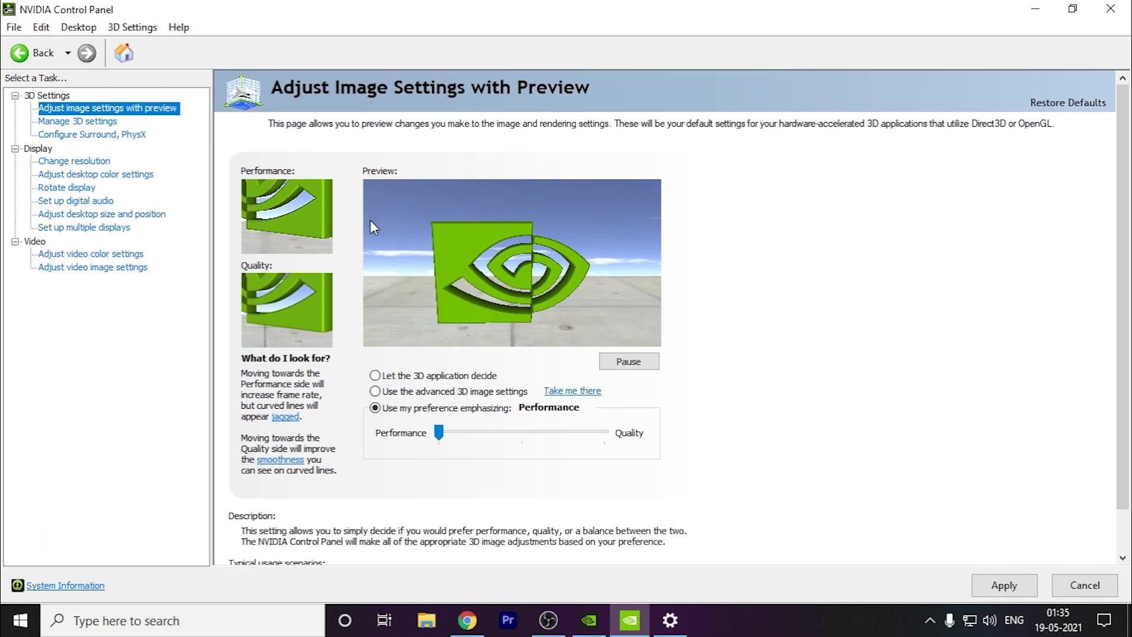
click(78, 122)
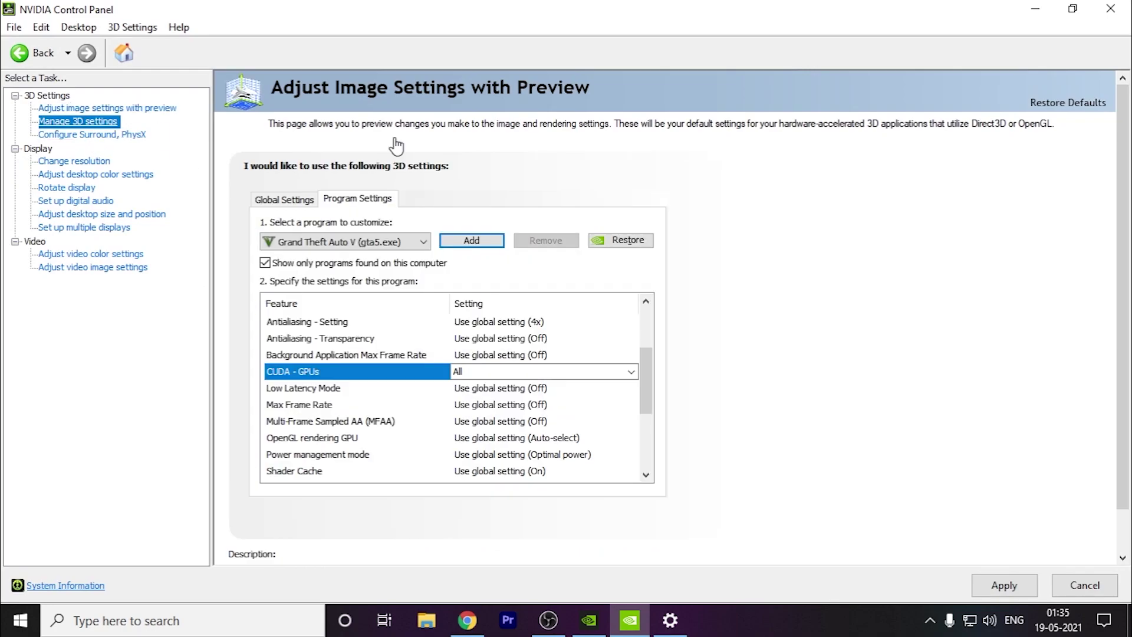
click(1046, 27)
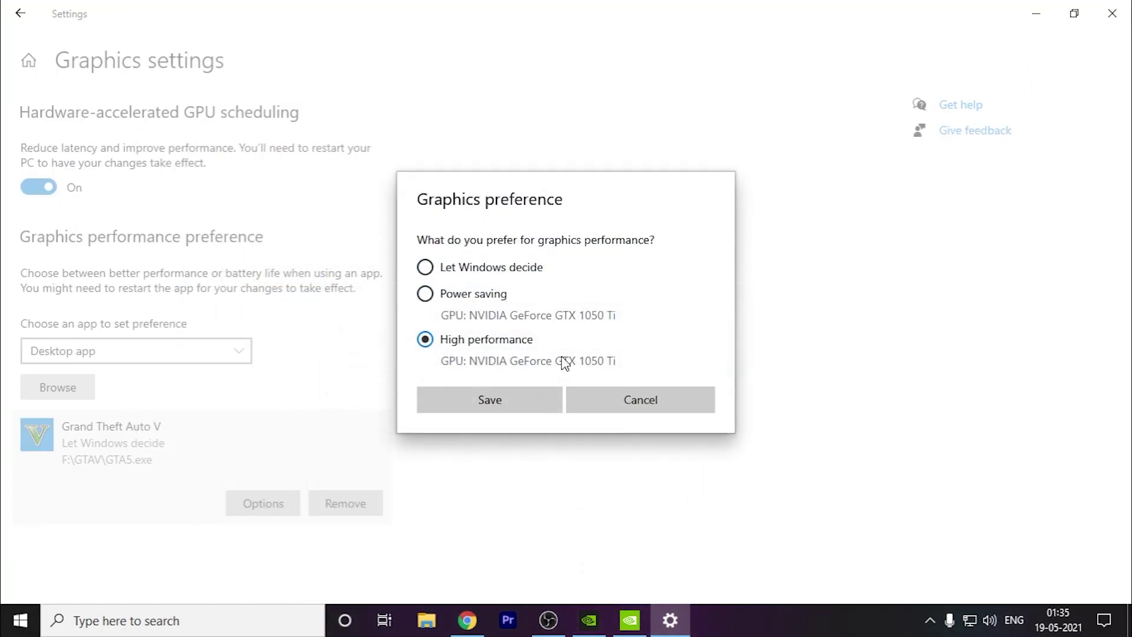
click(541, 399)
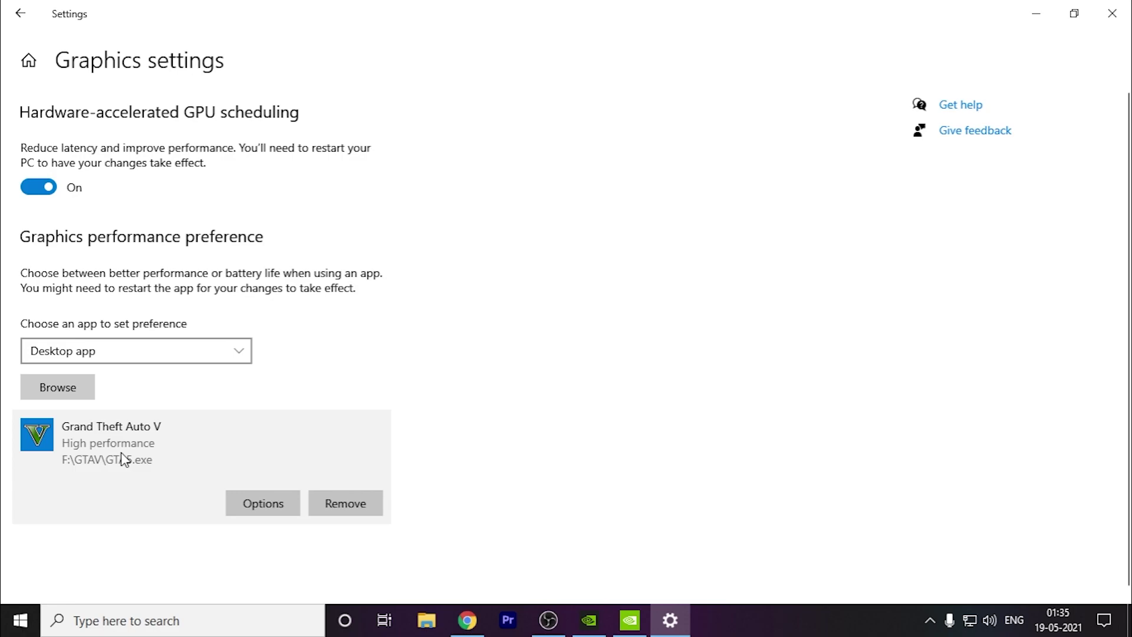
- Launch Task Manager from the taskbar and reposition its window
right_click(815, 626)
click(905, 531)
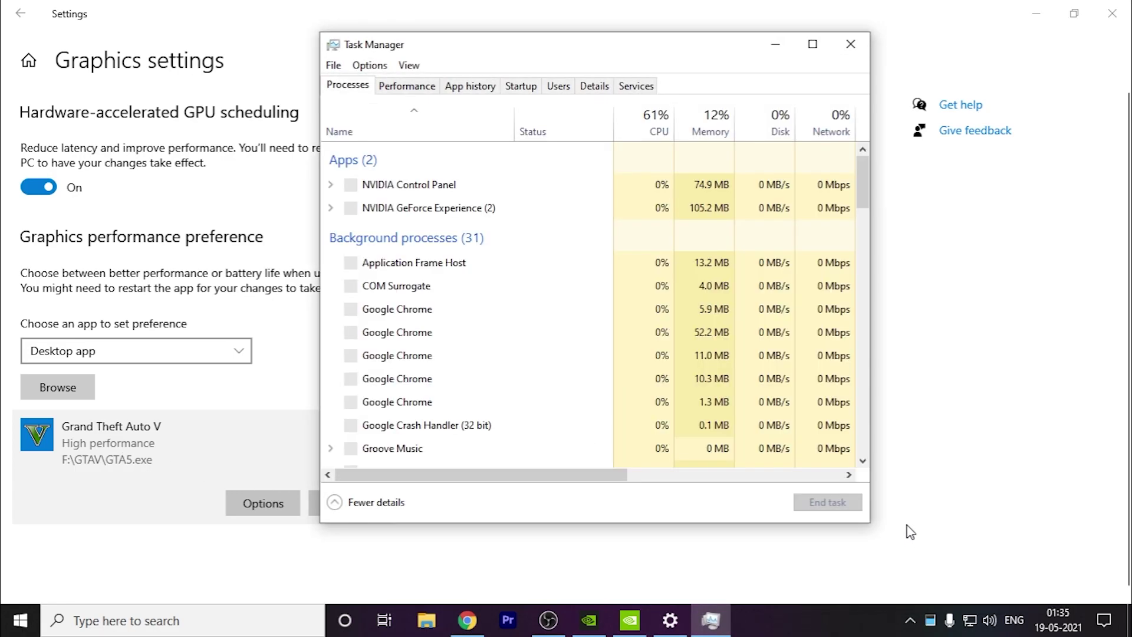
drag(558, 47, 693, 36)
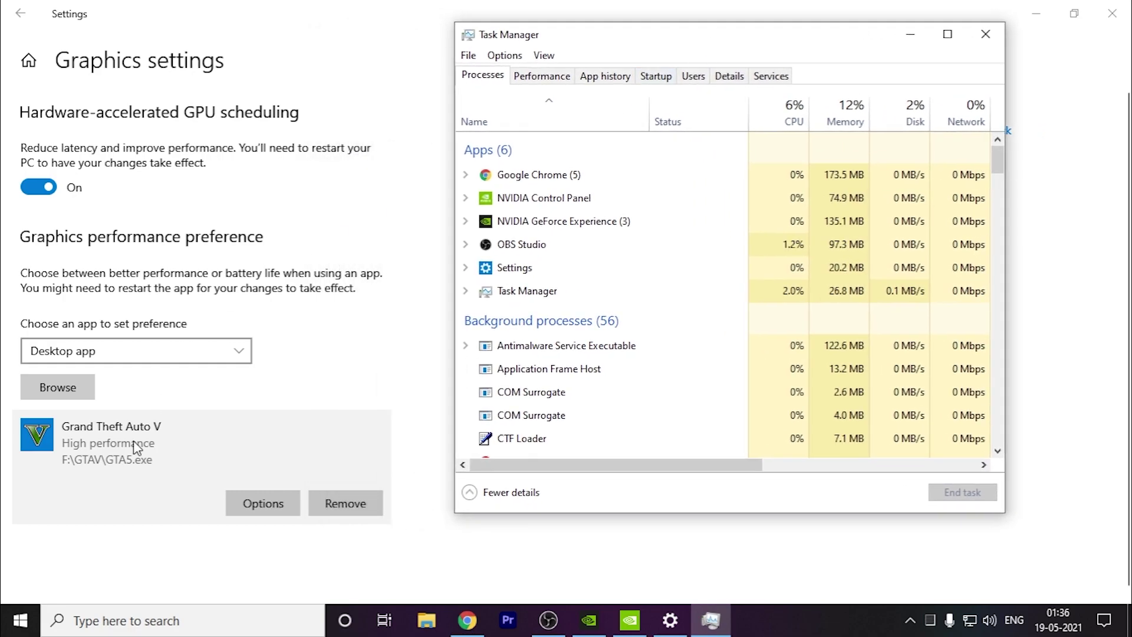
drag(791, 36, 809, 32)
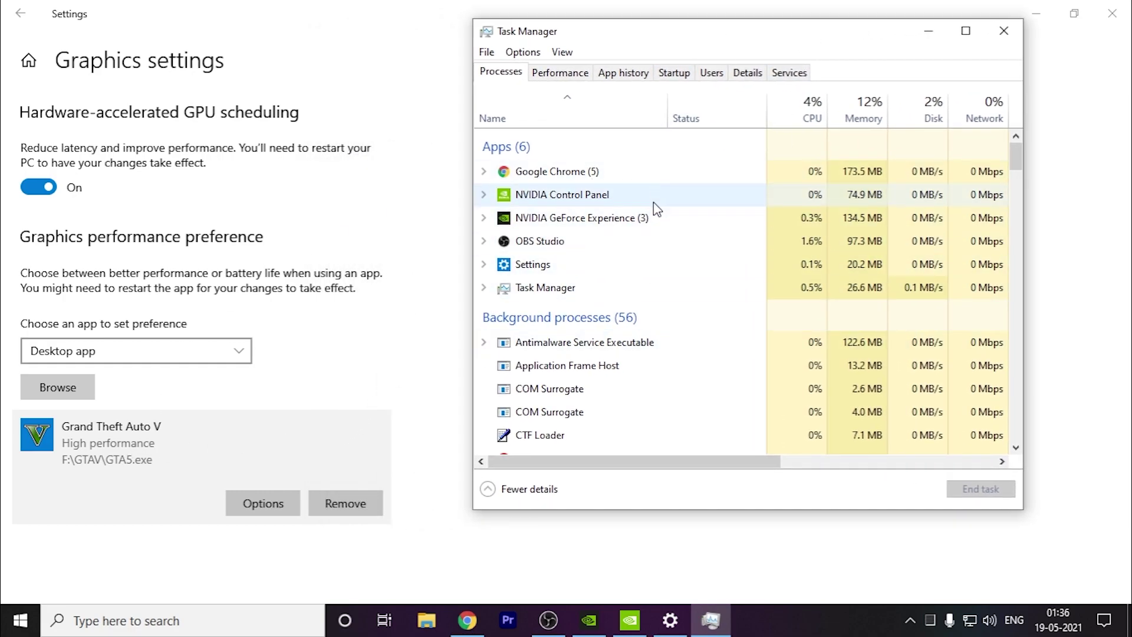
- Select the OBS Studio and NVIDIA Control Panel processes, review startup programs, then close Task Manager
click(575, 246)
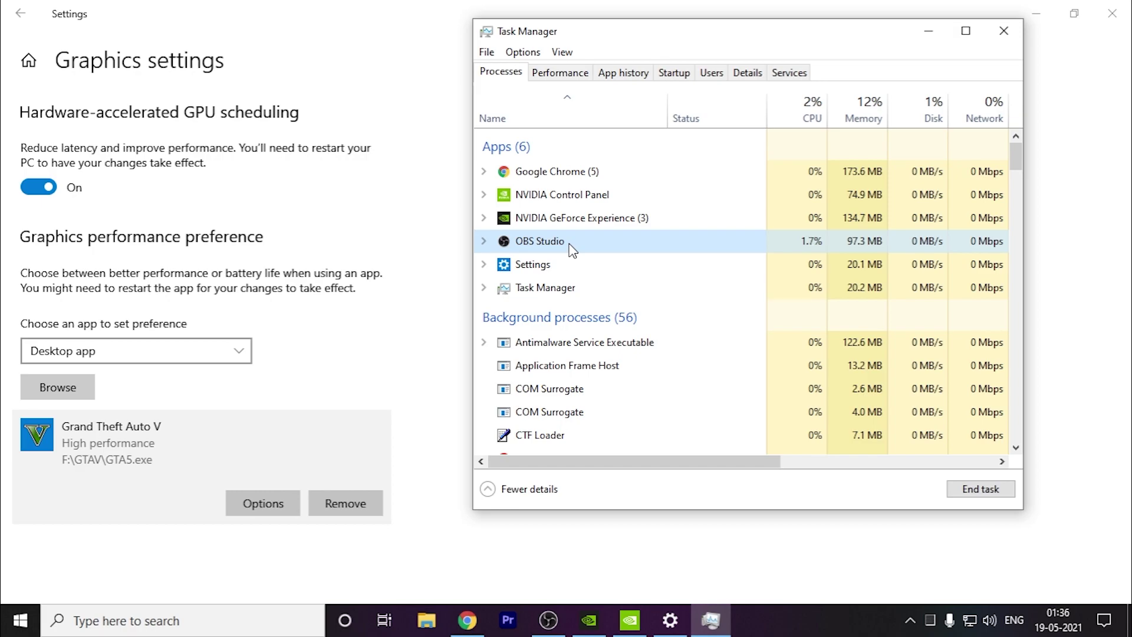
right_click(570, 248)
click(619, 194)
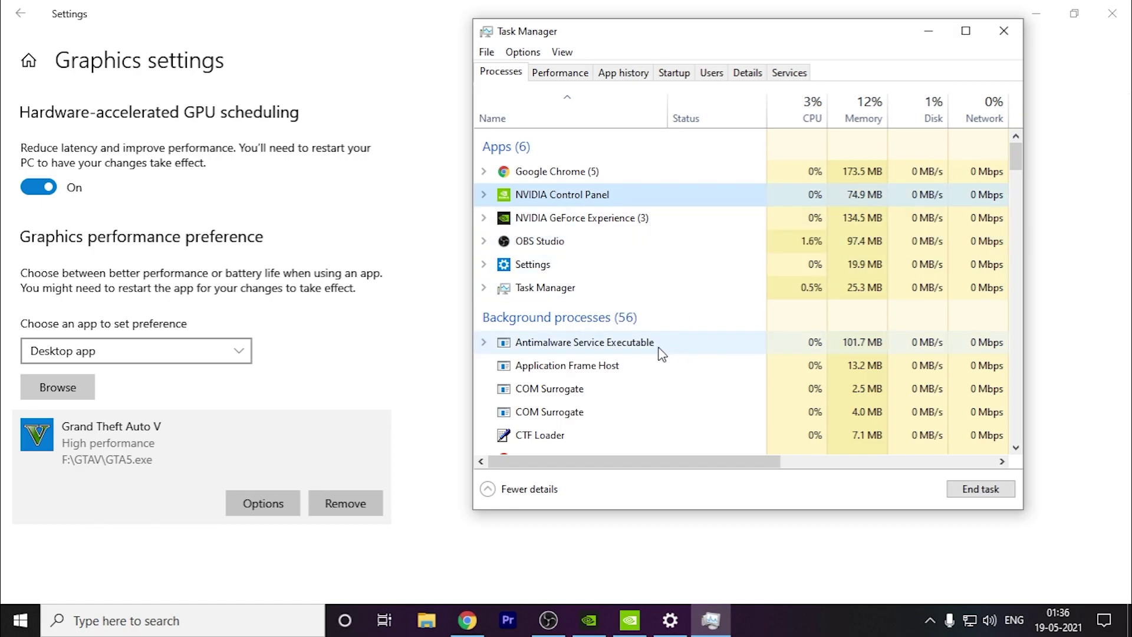
scroll(656, 352, down, 3)
scroll(641, 339, up, 3)
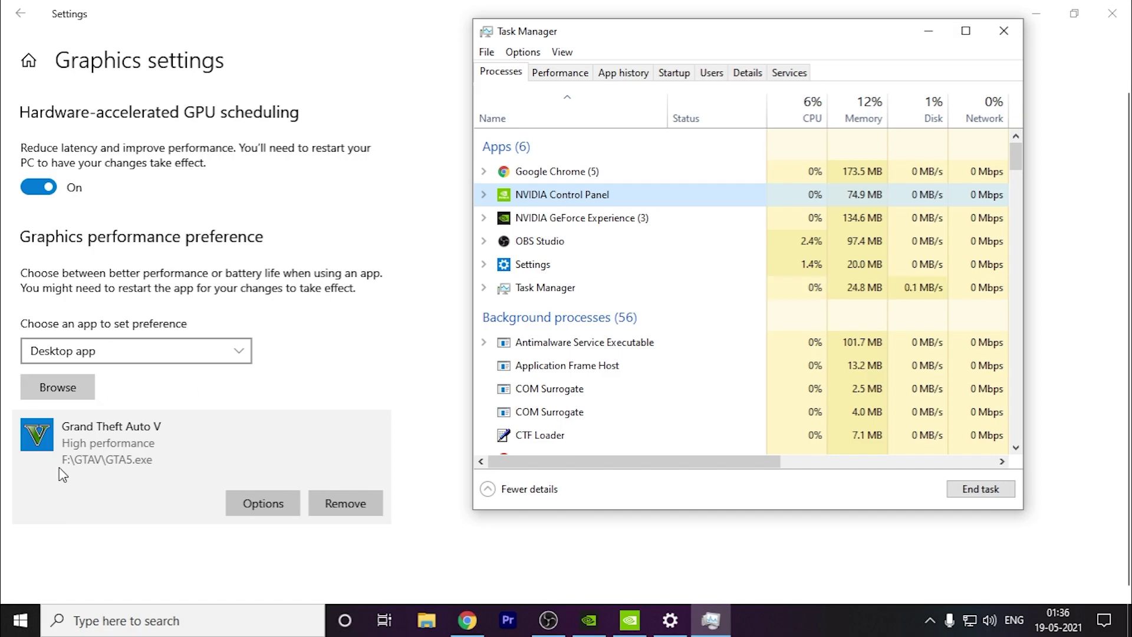
click(1004, 30)
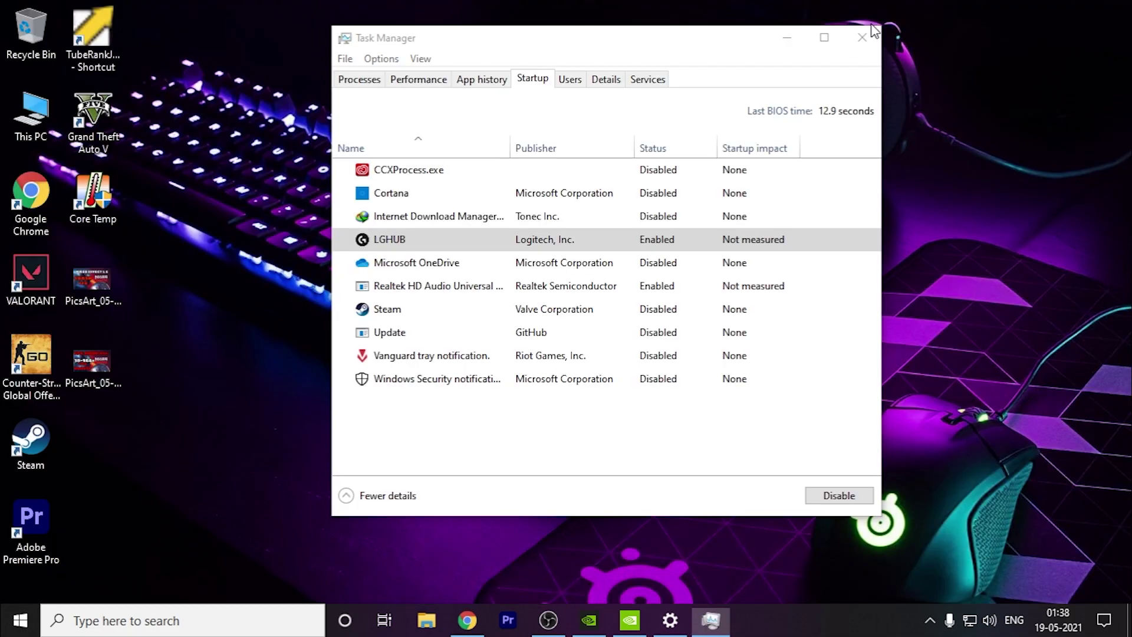
- Search Start for 'power', open Power Options and the High performance plan's settings
click(851, 40)
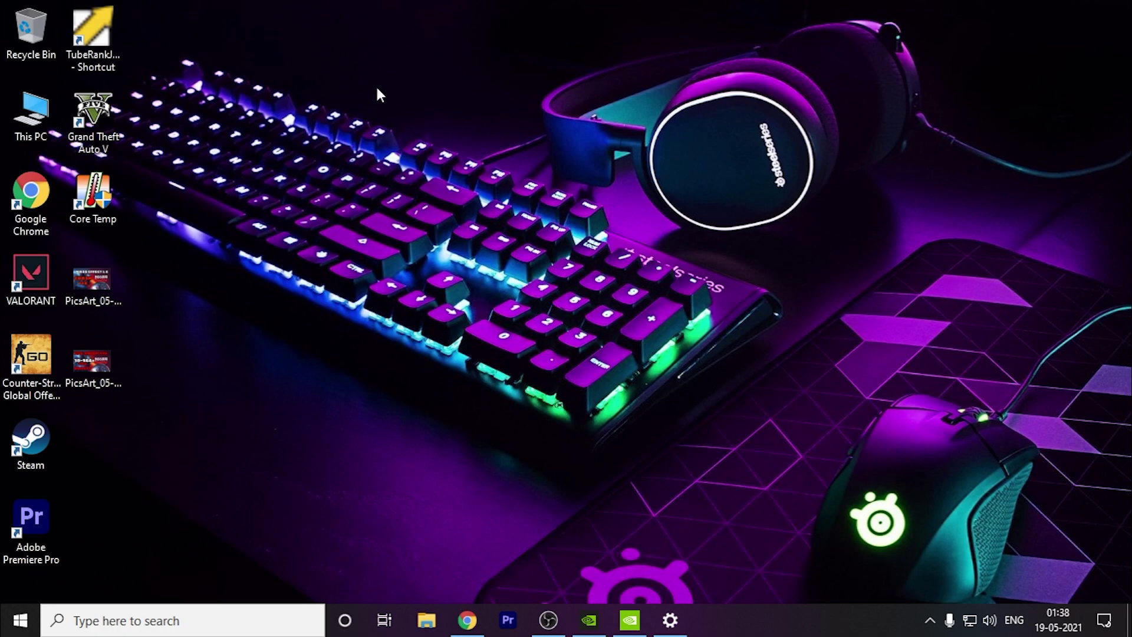
key(super)
text(po)
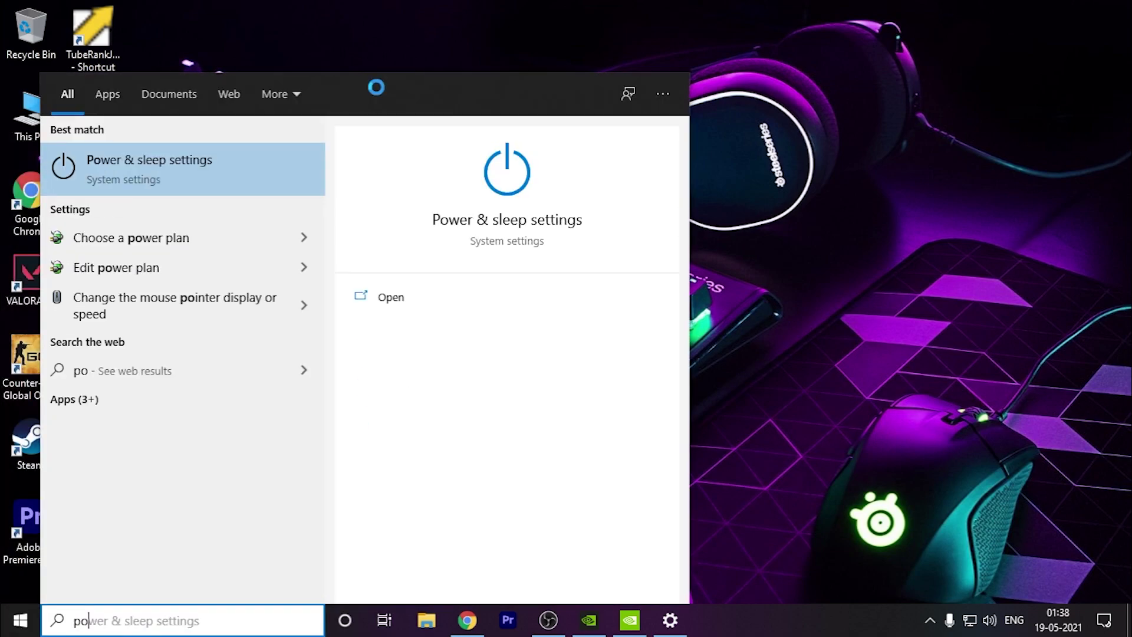
text(wer)
key(Return)
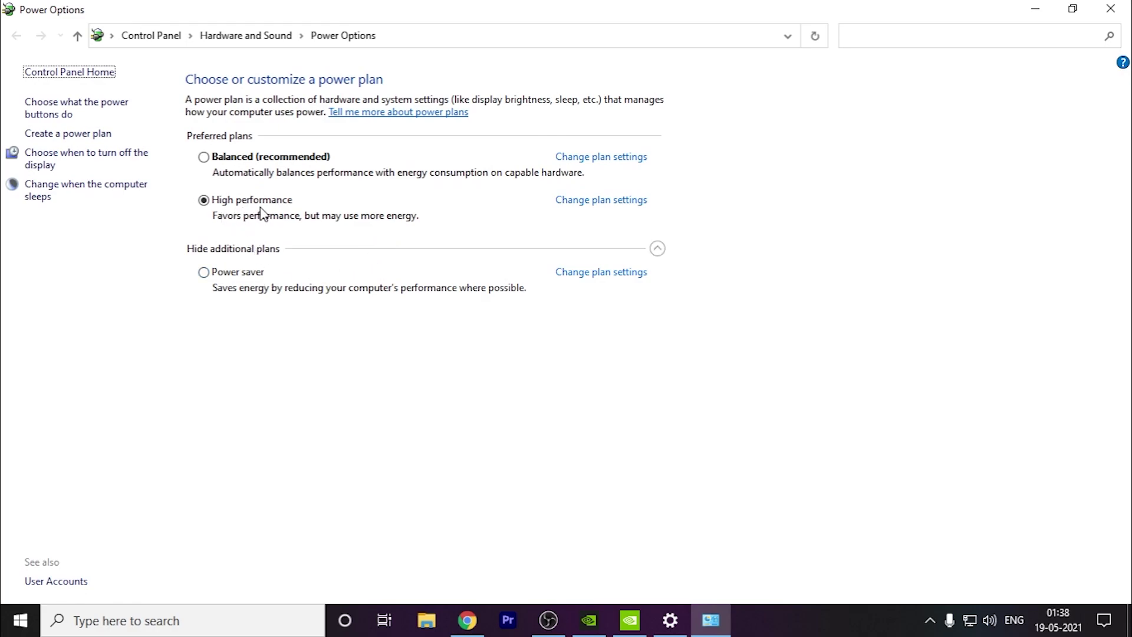
click(599, 199)
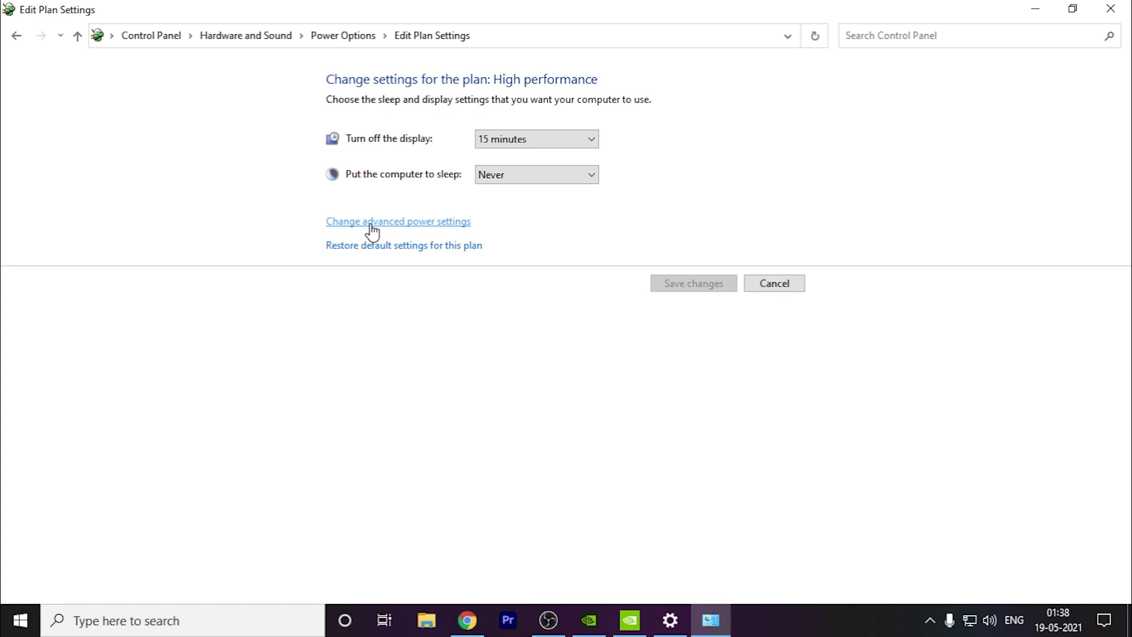
- Verify minimum and maximum processor state are both 100% under Processor power management, then cancel
click(429, 223)
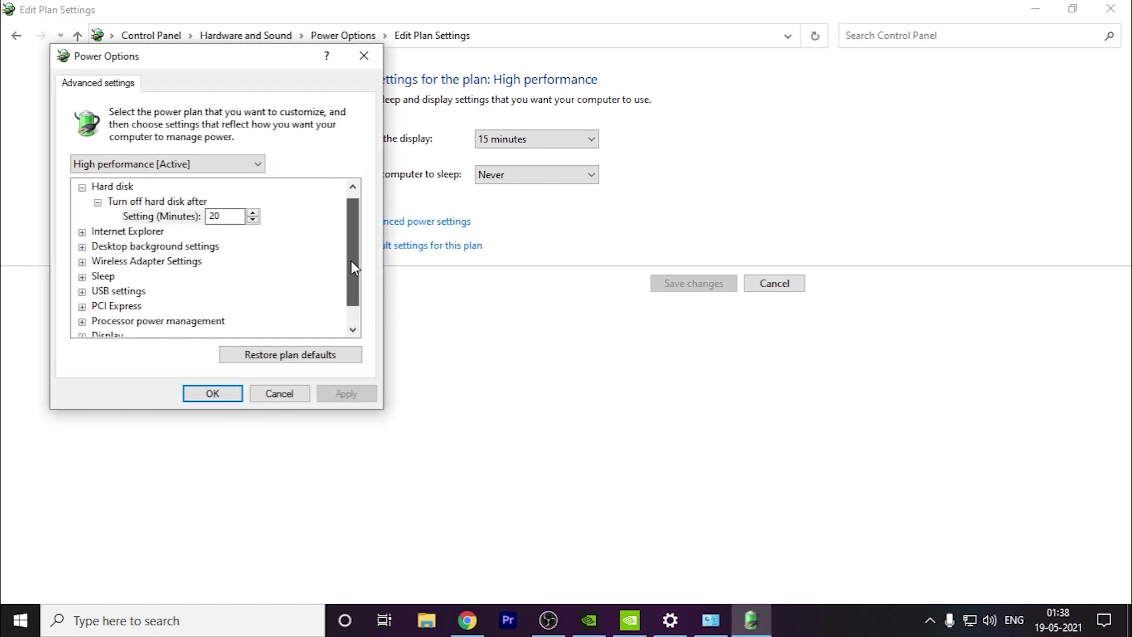
scroll(351, 263, down, 2)
click(83, 321)
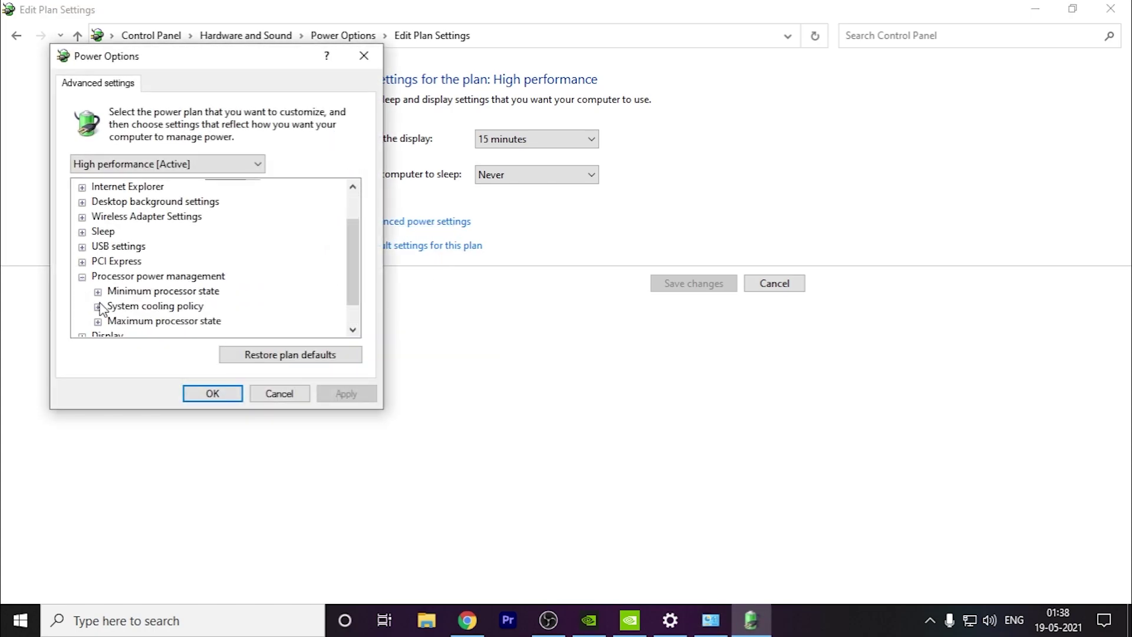
click(162, 290)
double_click(163, 290)
drag(352, 270, 352, 287)
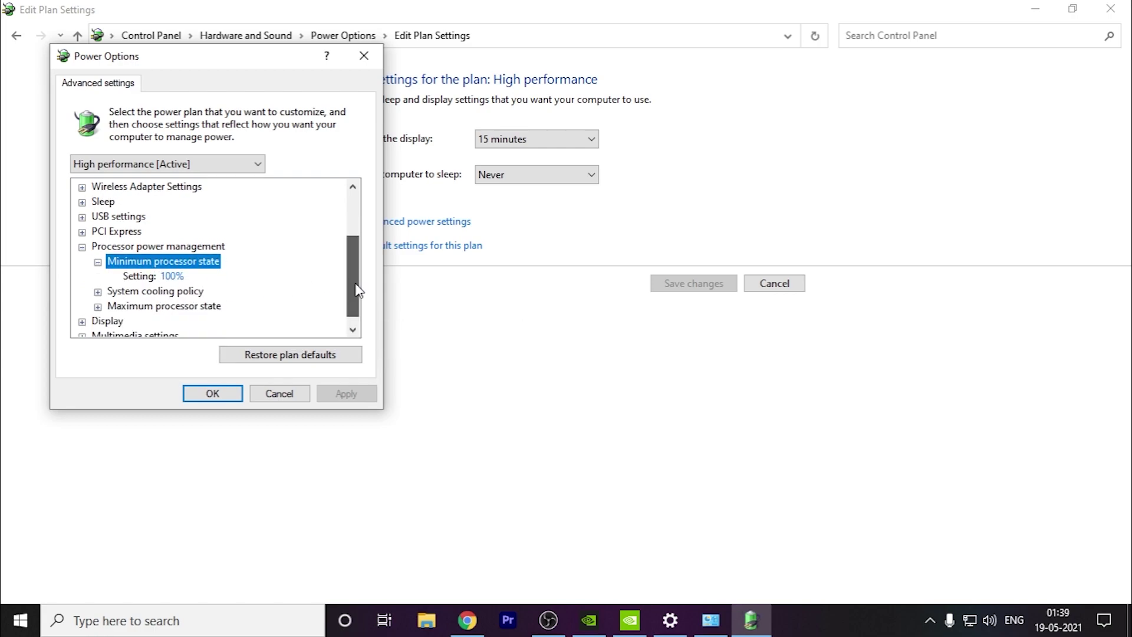
click(150, 276)
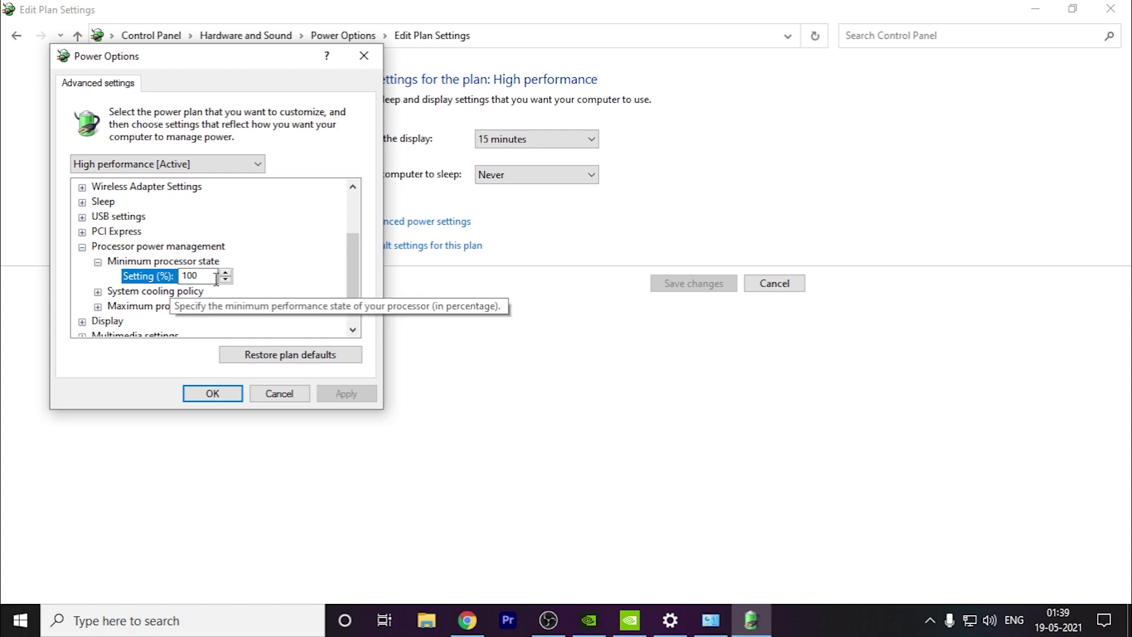
click(217, 306)
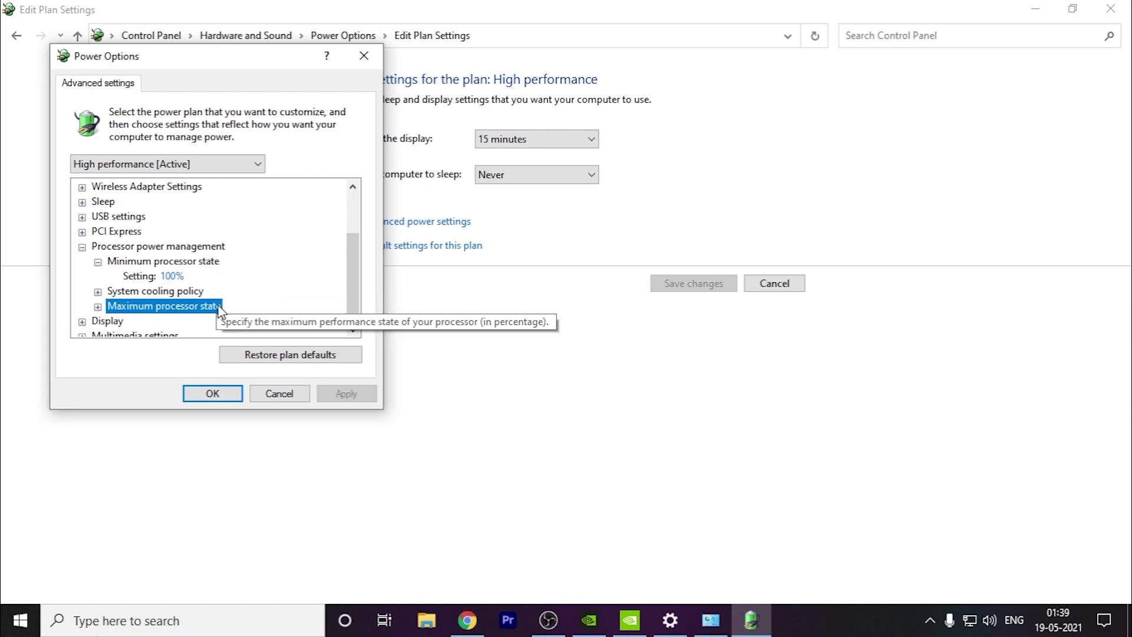
click(97, 306)
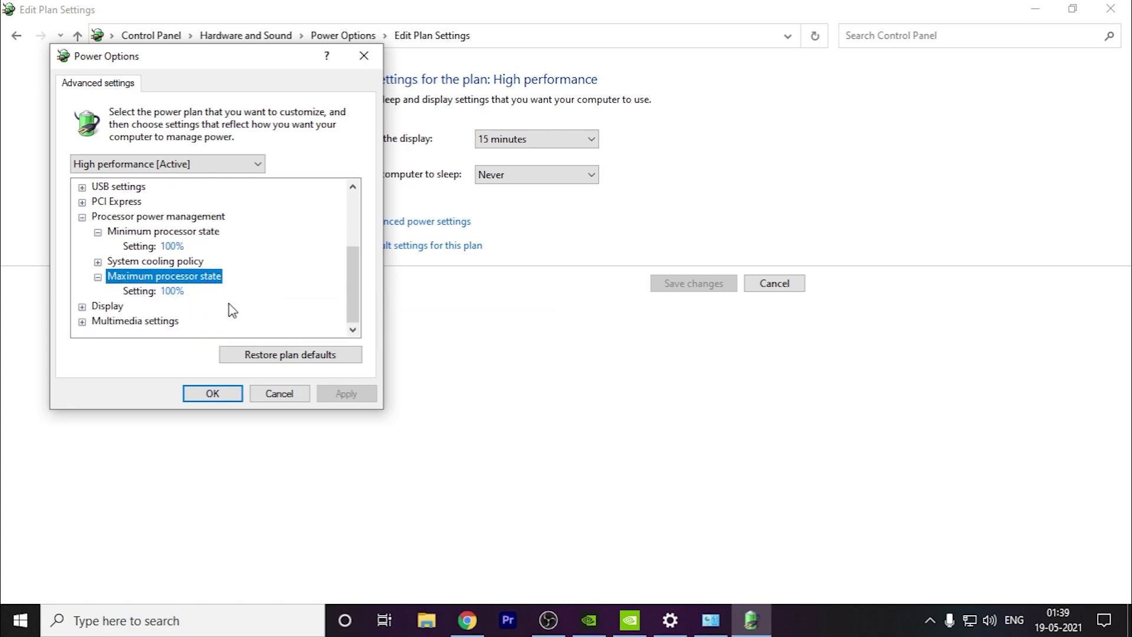
scroll(235, 309, up, 3)
scroll(137, 284, up, 1)
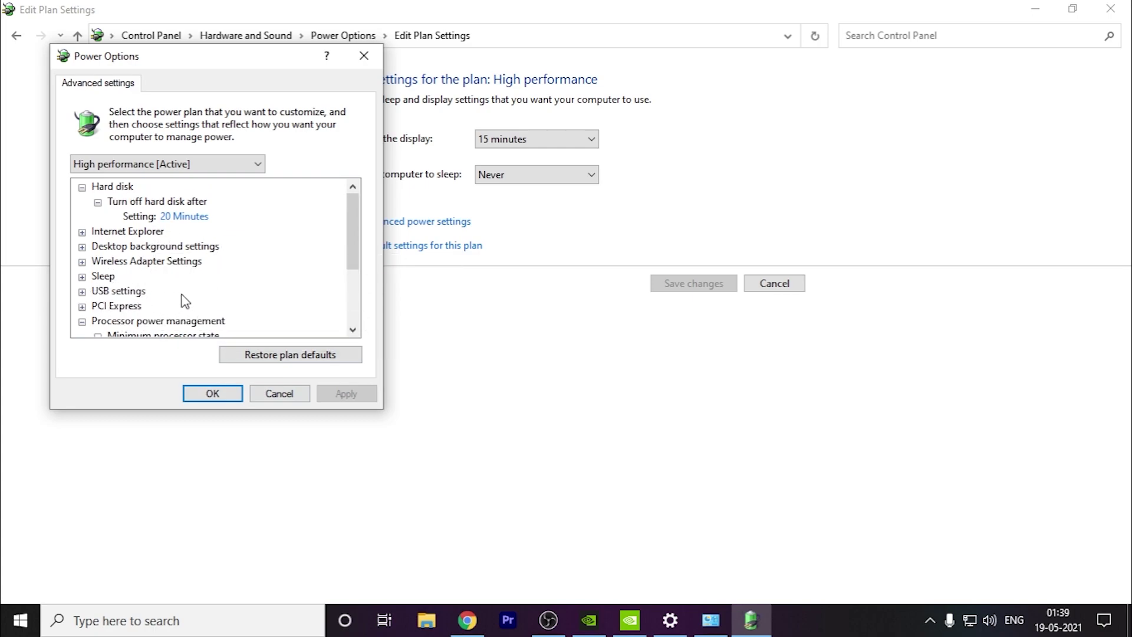
click(280, 394)
- Close Power Options and open the %temp% folder in File Explorer via Run
click(1111, 9)
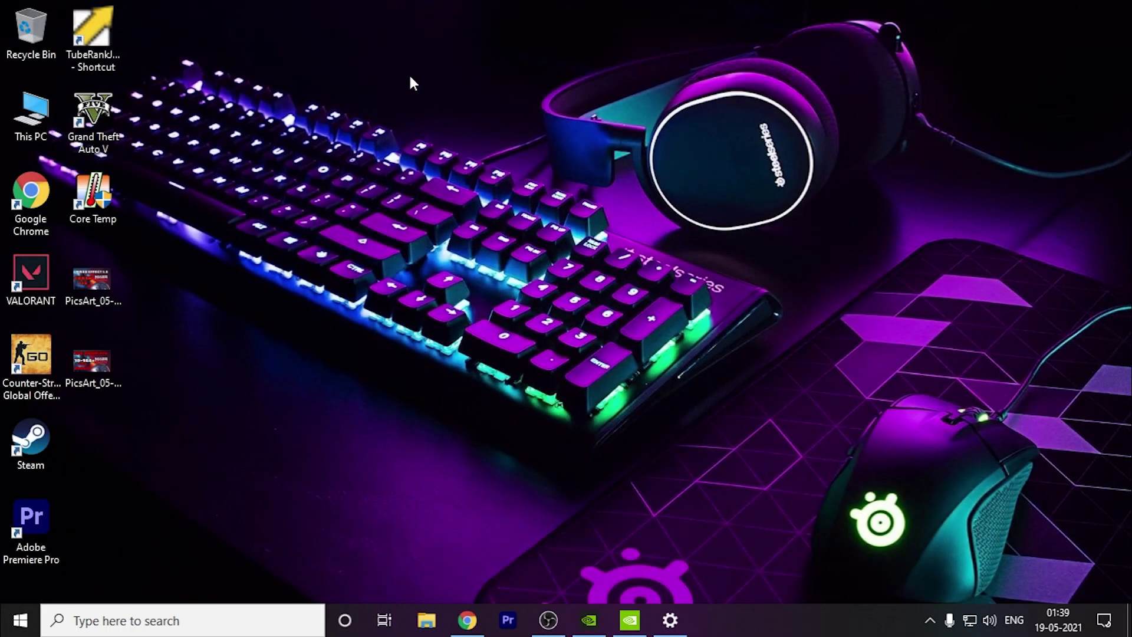
key(super+r)
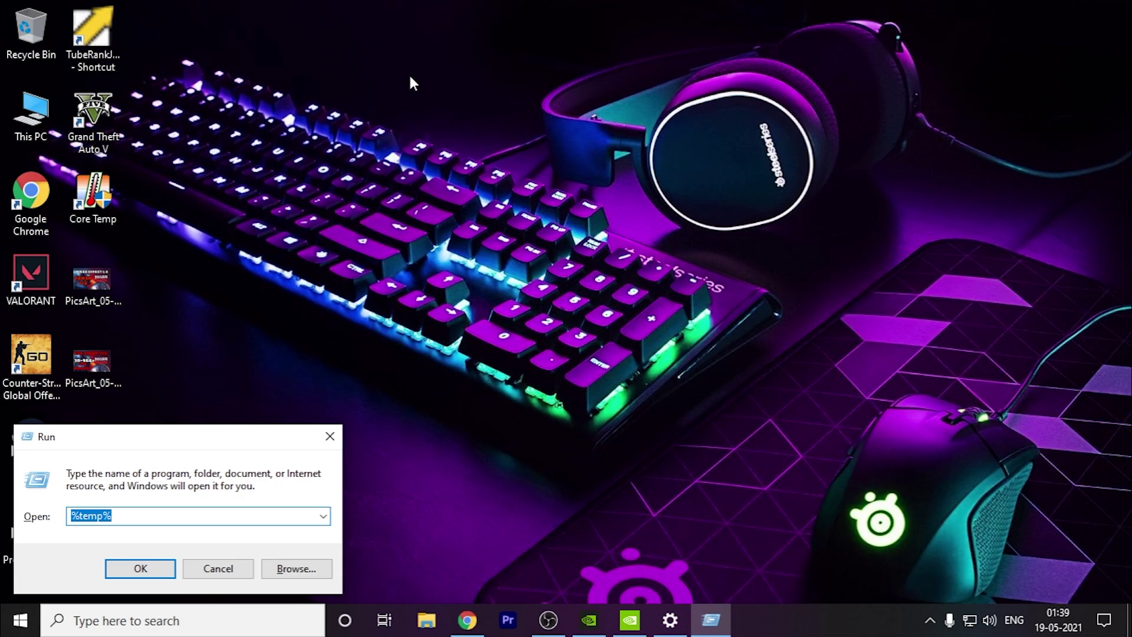
text(%temp%)
key(Return)
drag(809, 107, 947, 229)
drag(896, 144, 948, 200)
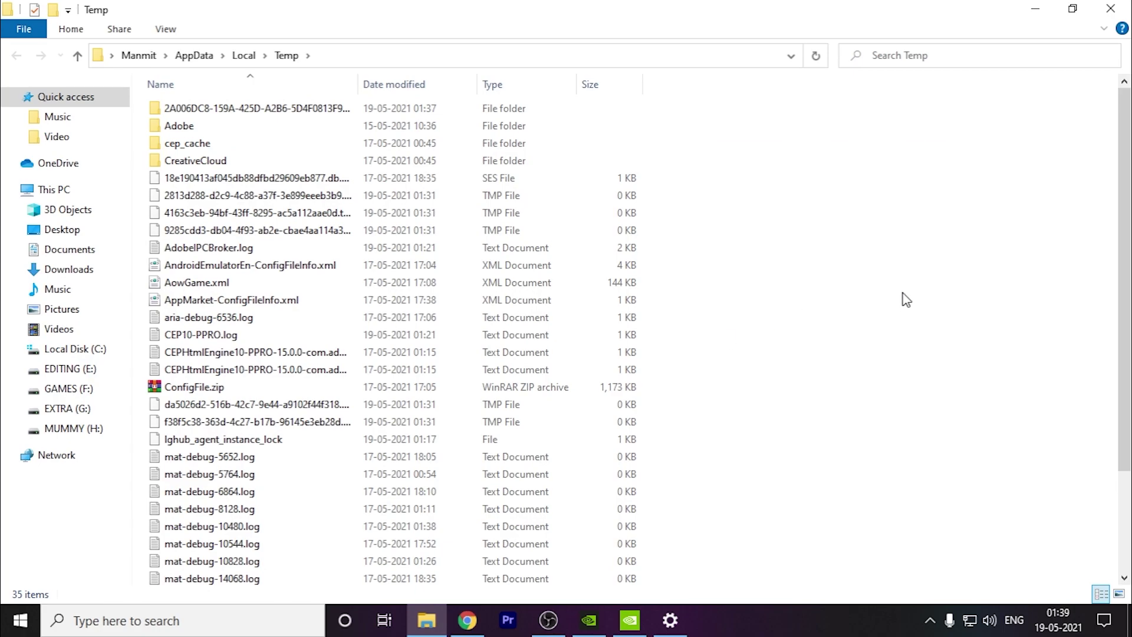
- Permanently delete all Temp files, skipping those still in use, and close the folder
key(ctrl+a)
key(shift+Delete)
key(Return)
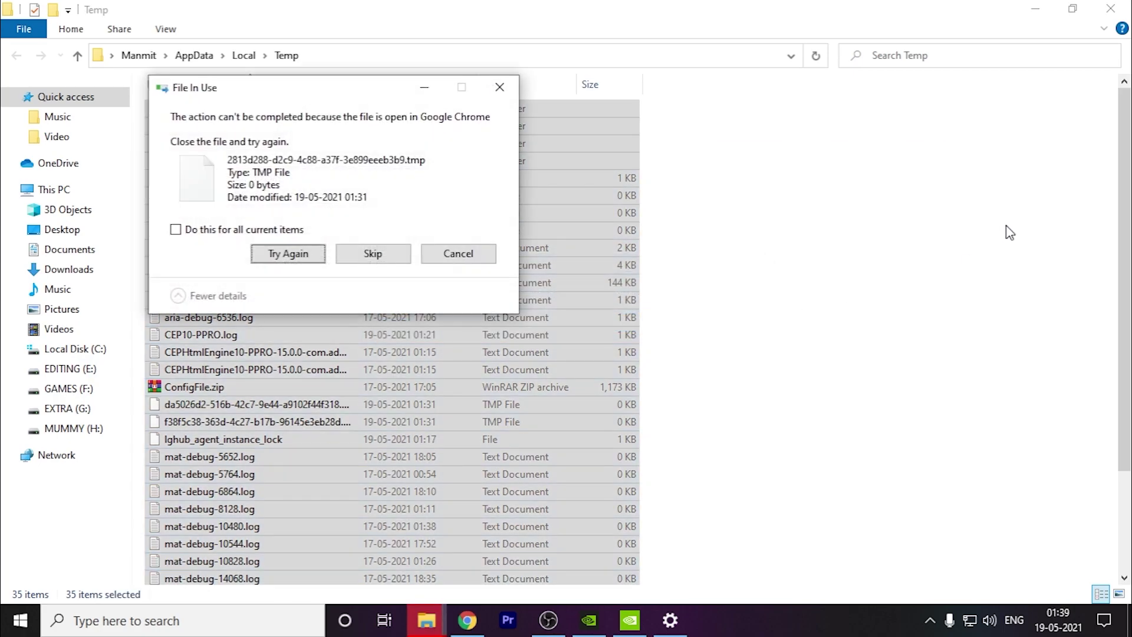
click(175, 229)
click(373, 254)
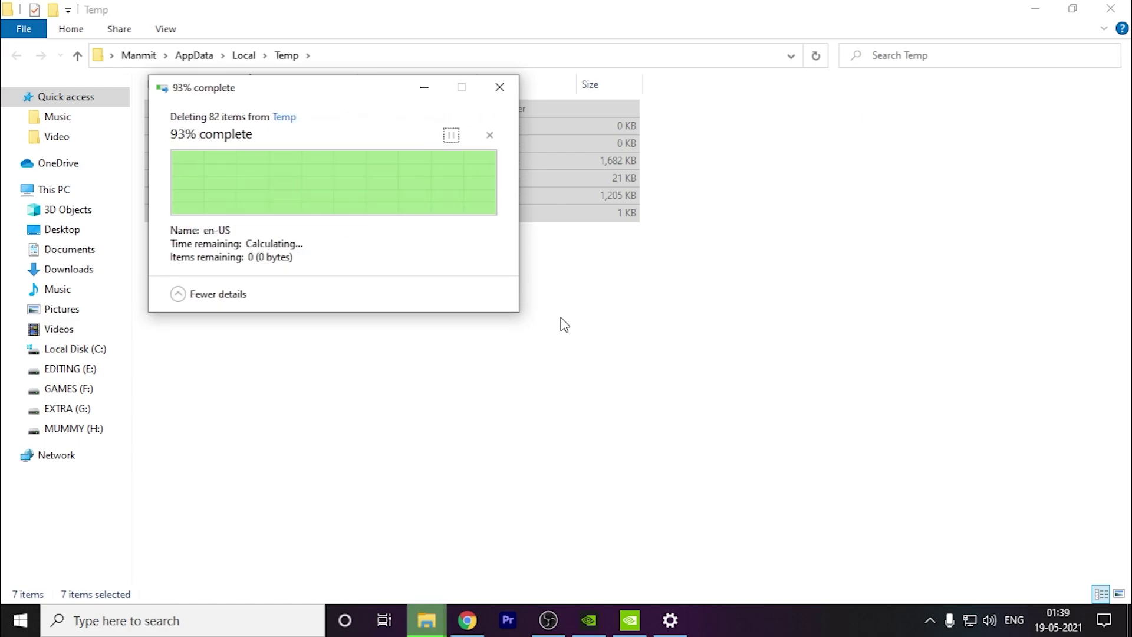
click(1111, 9)
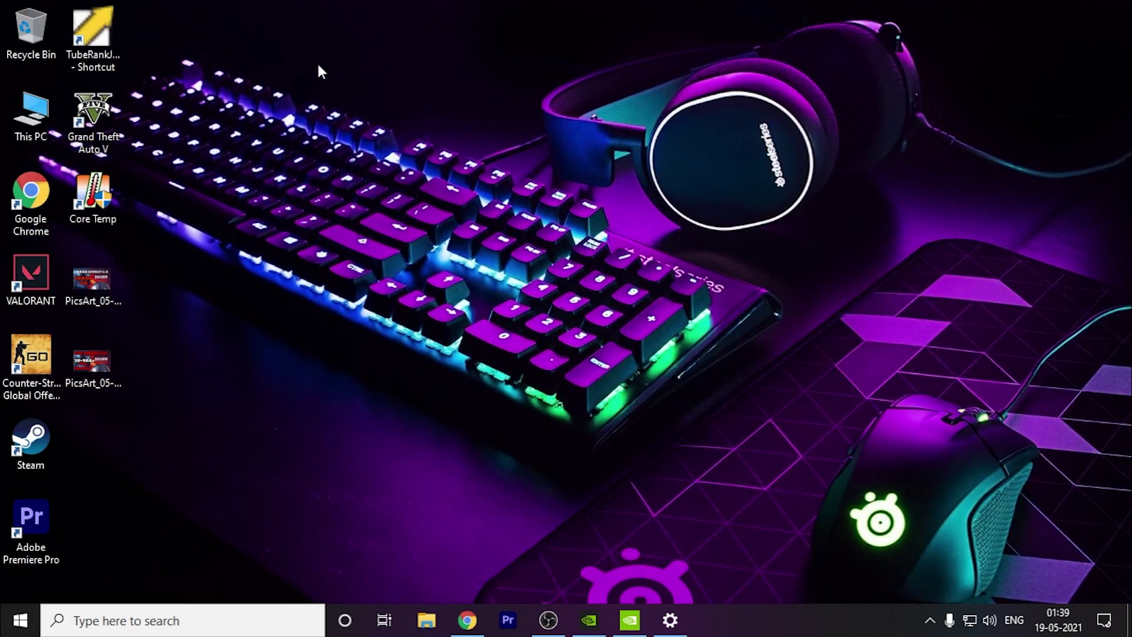